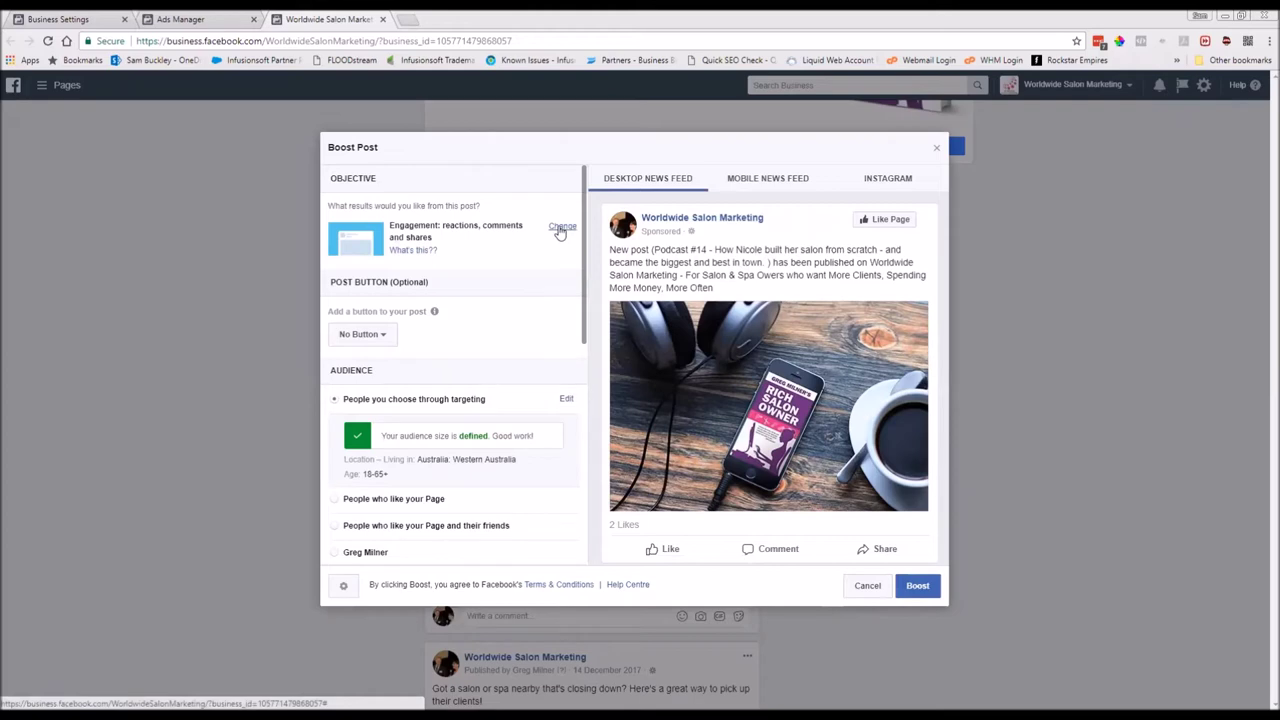
- Review the post's objective options without changing the objective, and add a Learn More button to the boosted post
left_click(560, 228)
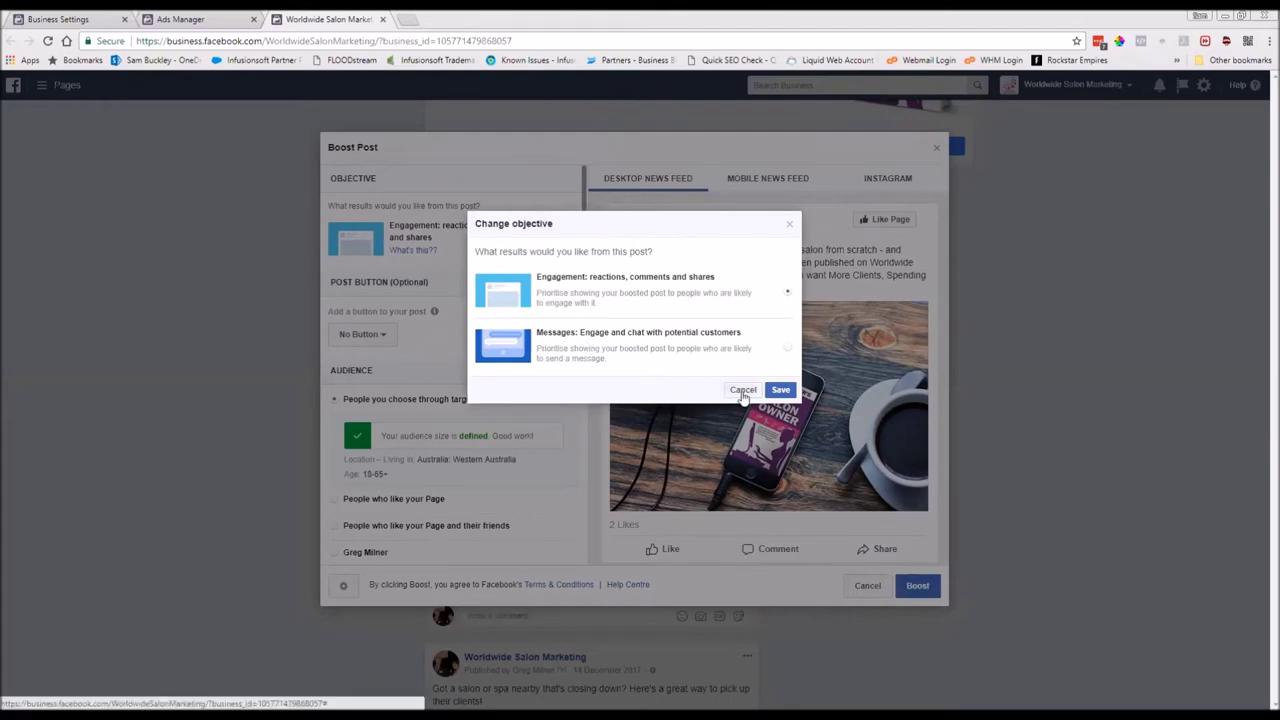
left_click(742, 393)
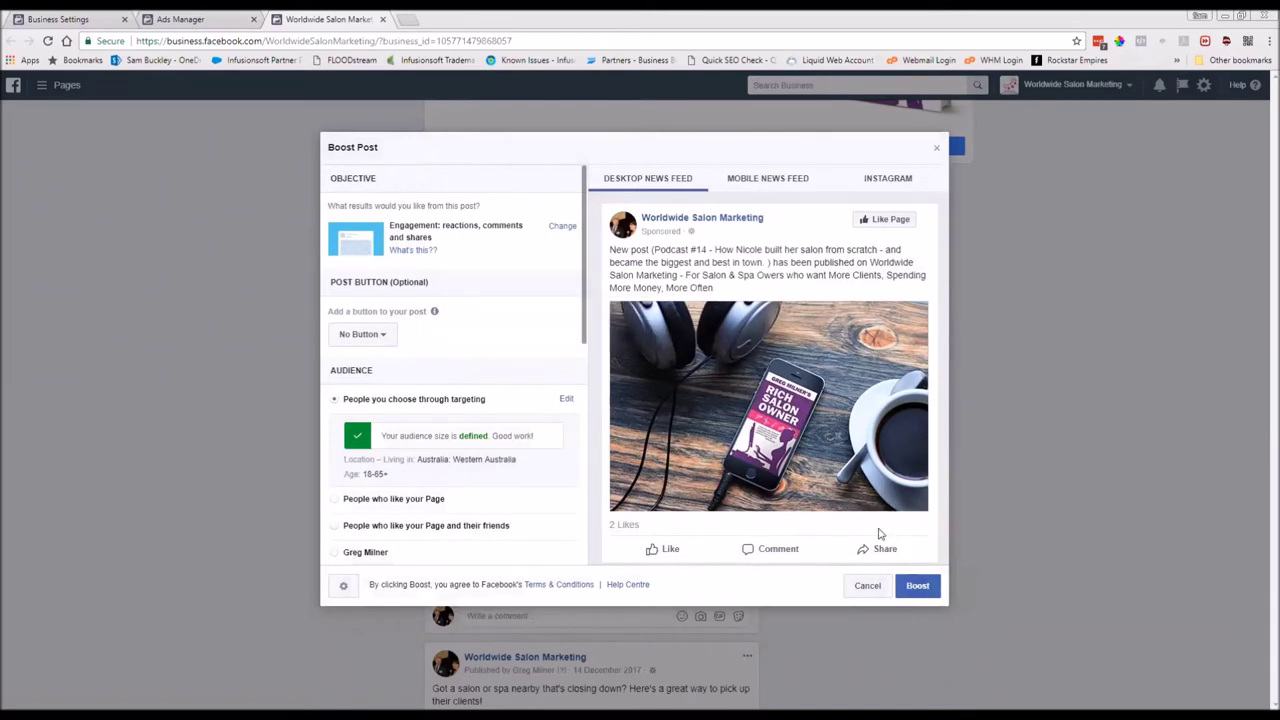
left_click(360, 336)
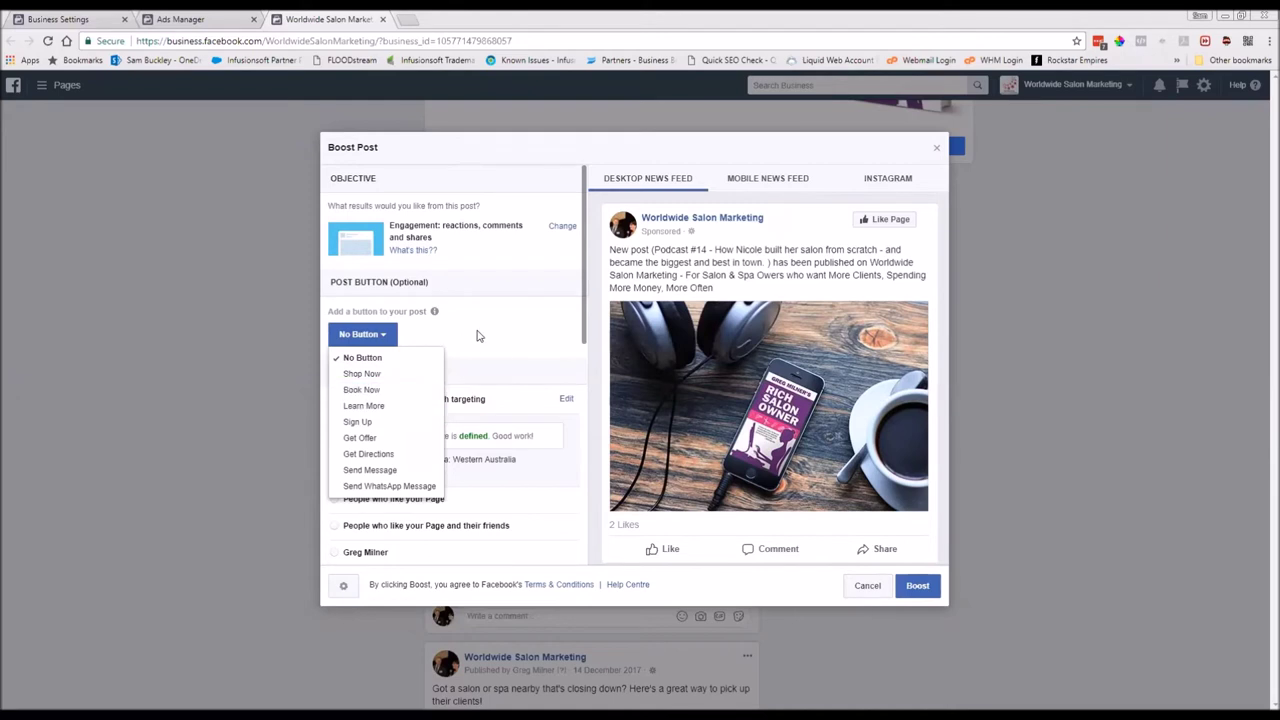
left_click(381, 406)
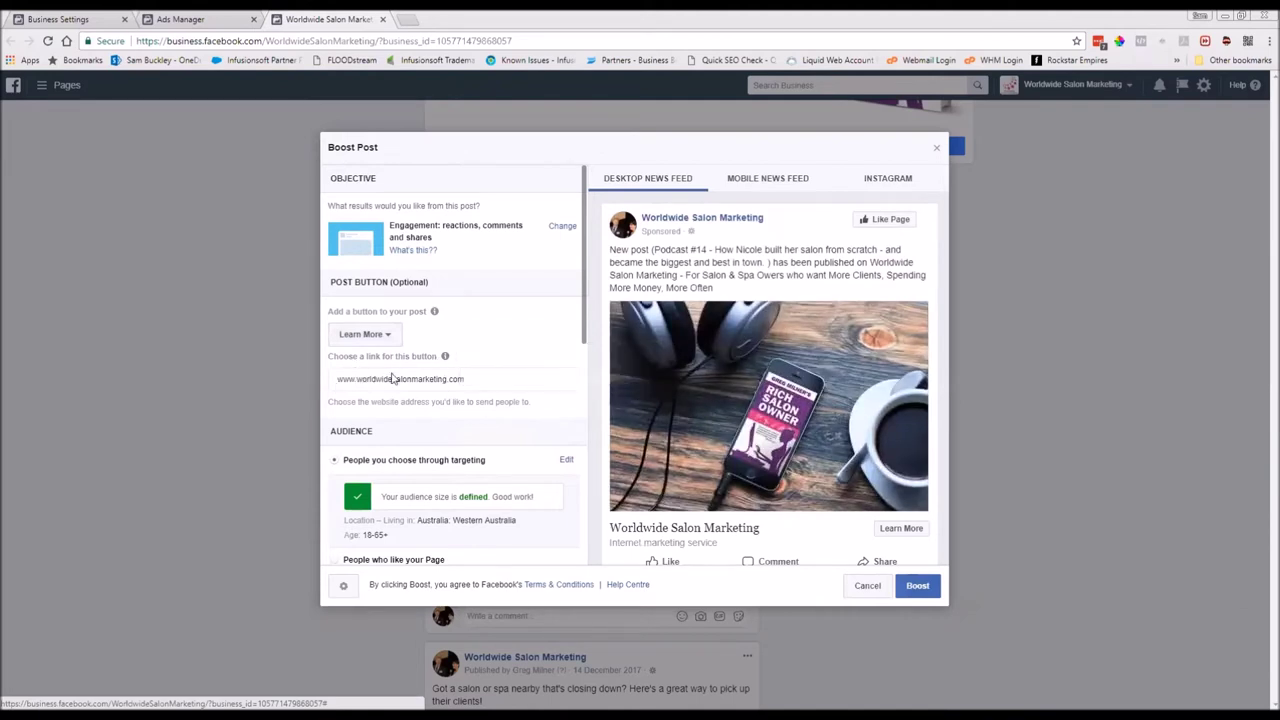
left_click(469, 380)
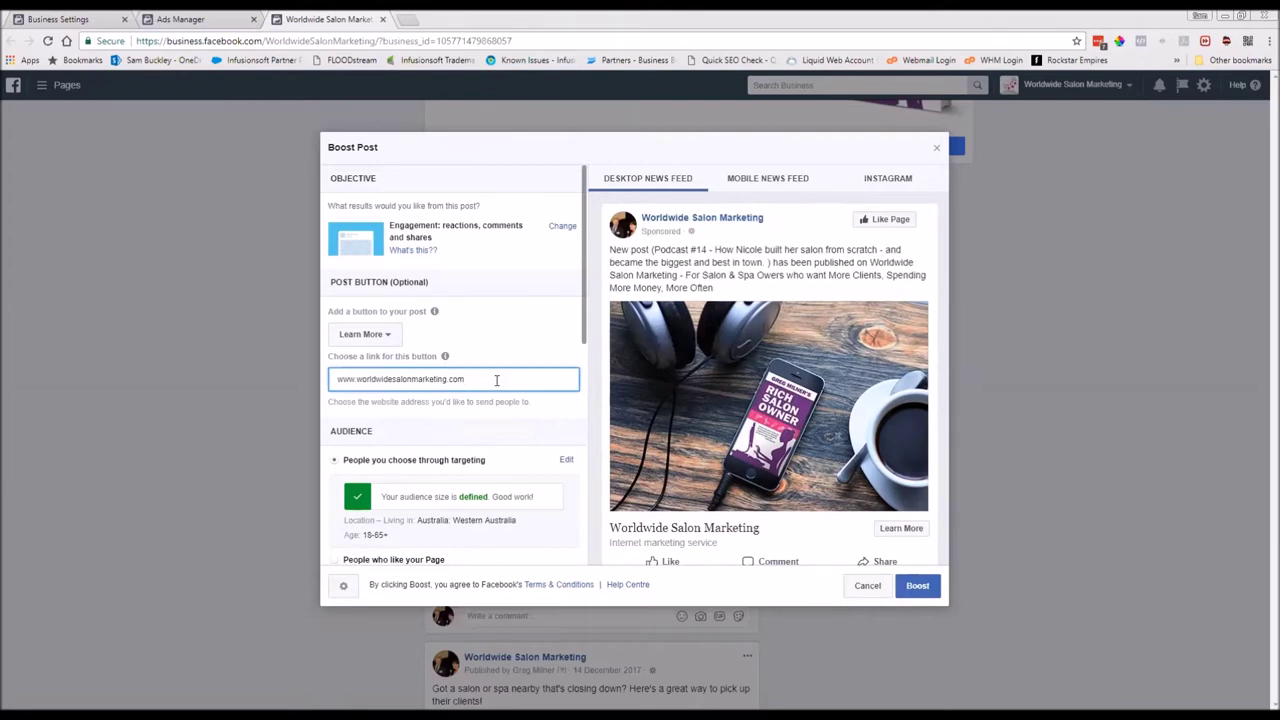
- Start creating a new audience for the boosted post and name it "Brisbane + 40km"
scroll(505, 369, "down", 3)
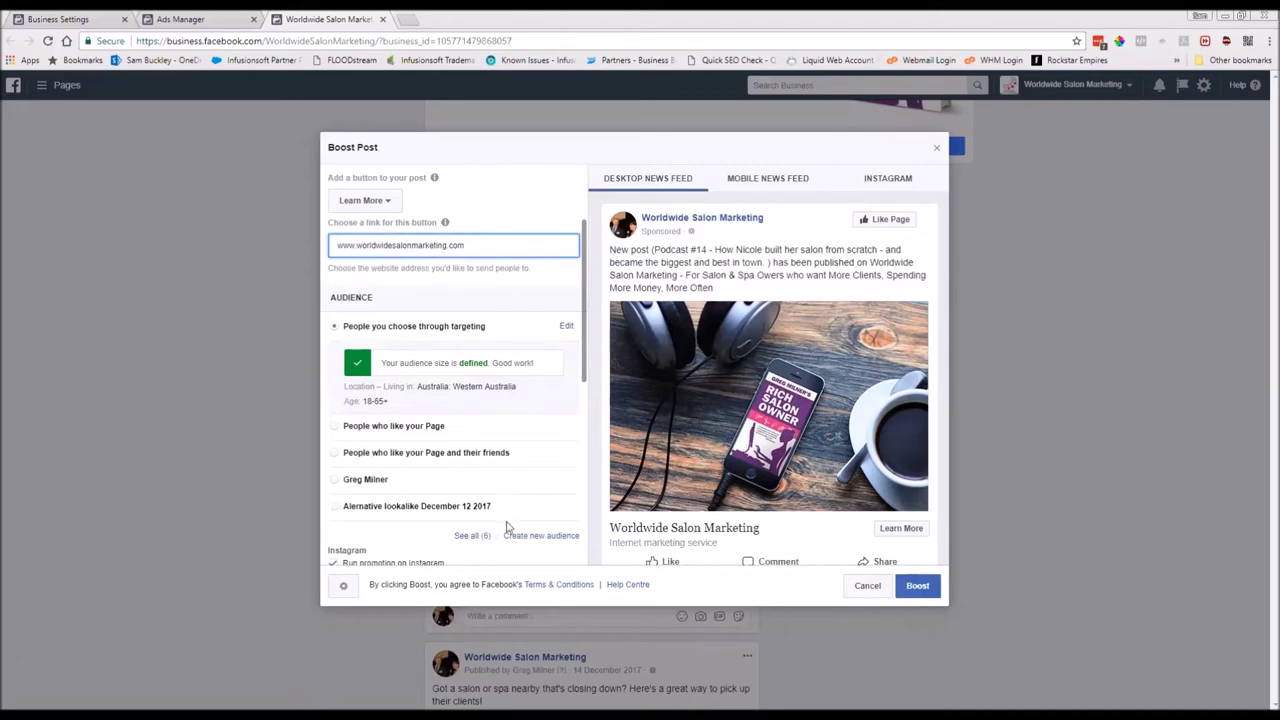
left_click(537, 541)
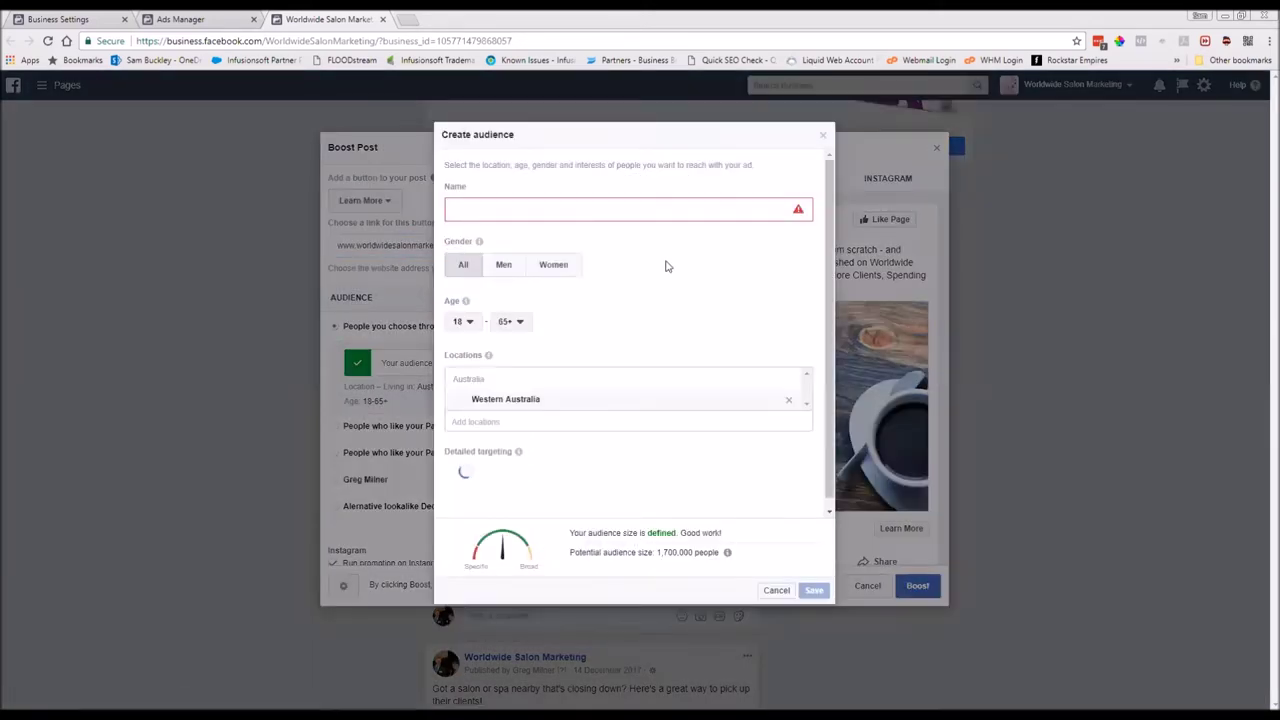
left_click(678, 210)
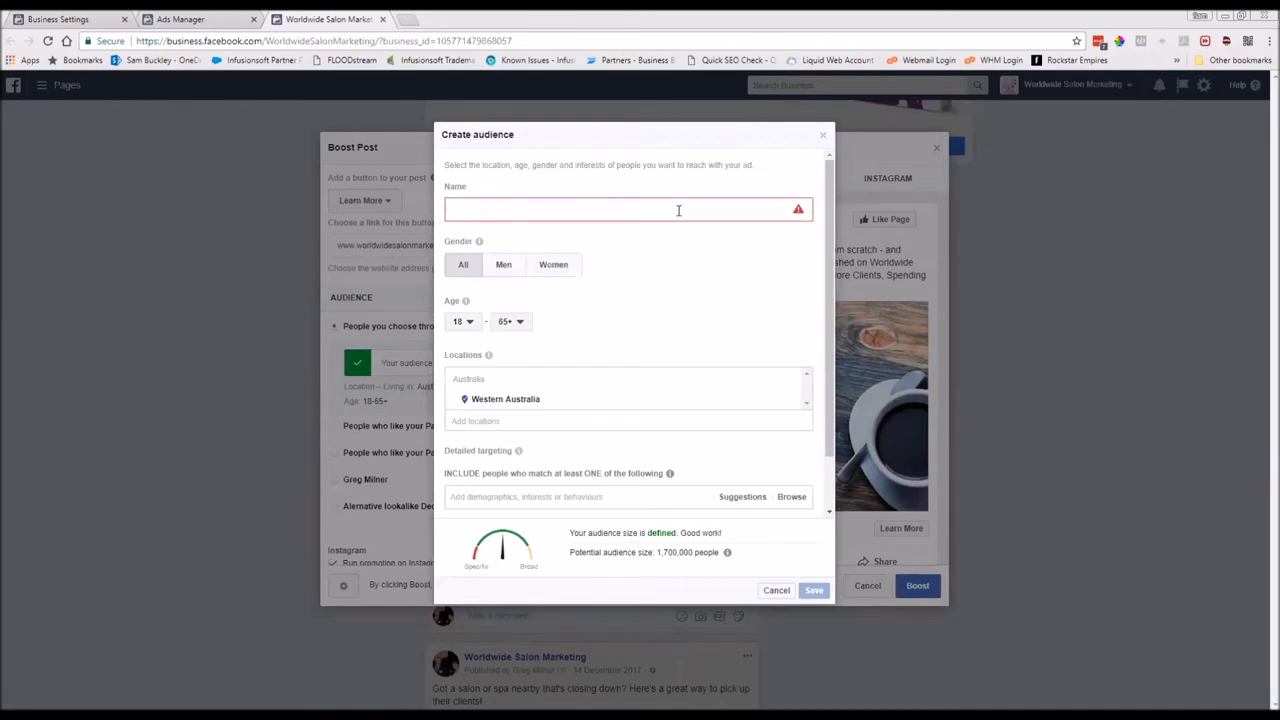
type("Brisbane - 4")
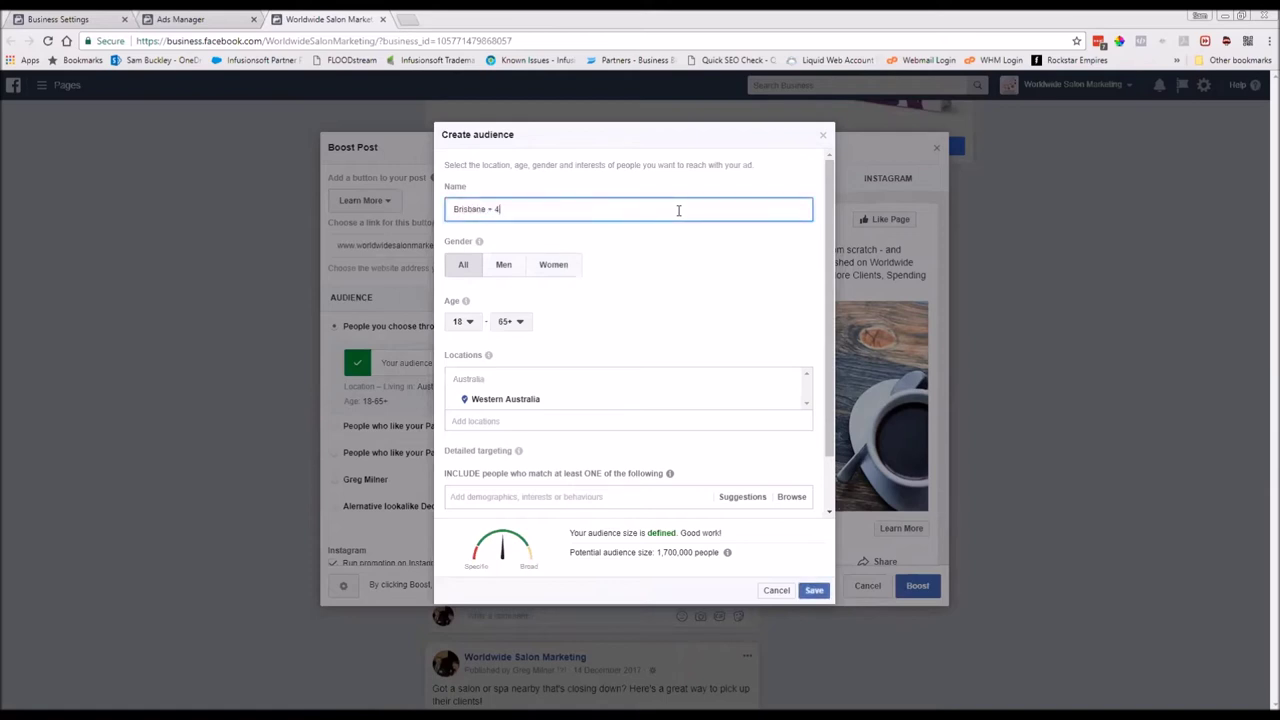
type("0km")
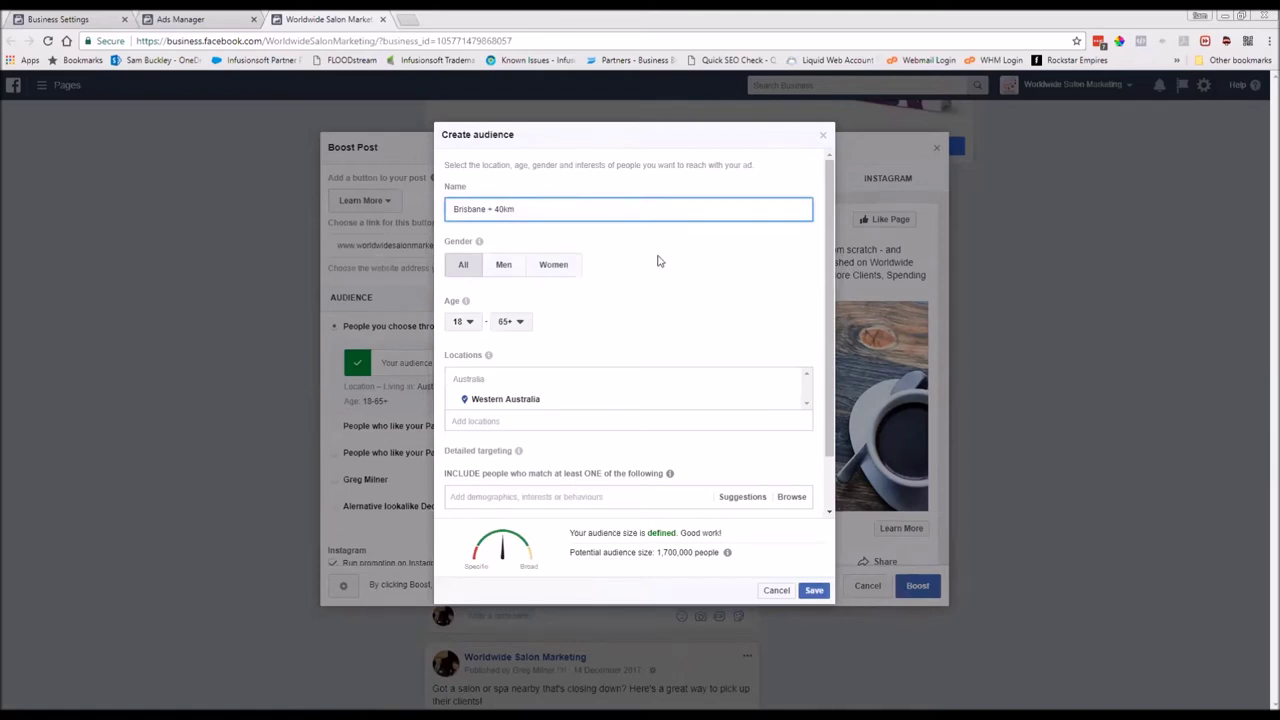
- Restrict the new audience to women aged 30 to 55
left_click(560, 270)
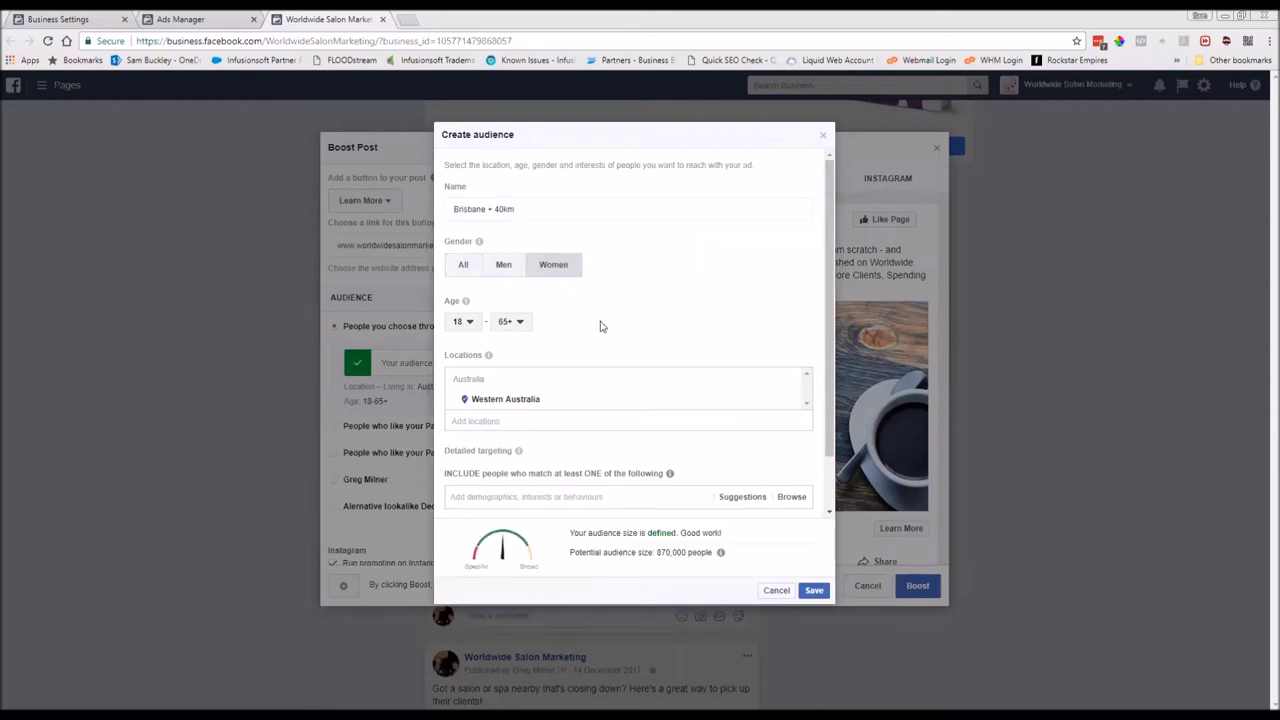
scroll(600, 326, "down", 1)
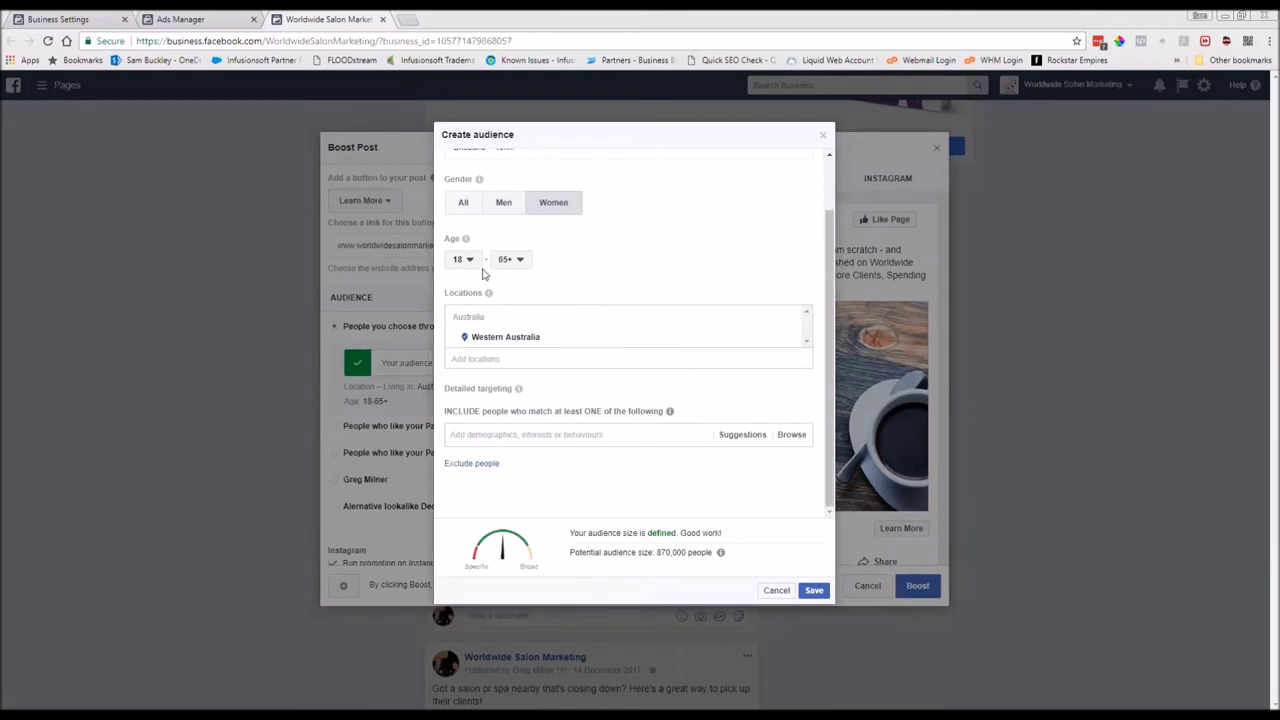
left_click(470, 261)
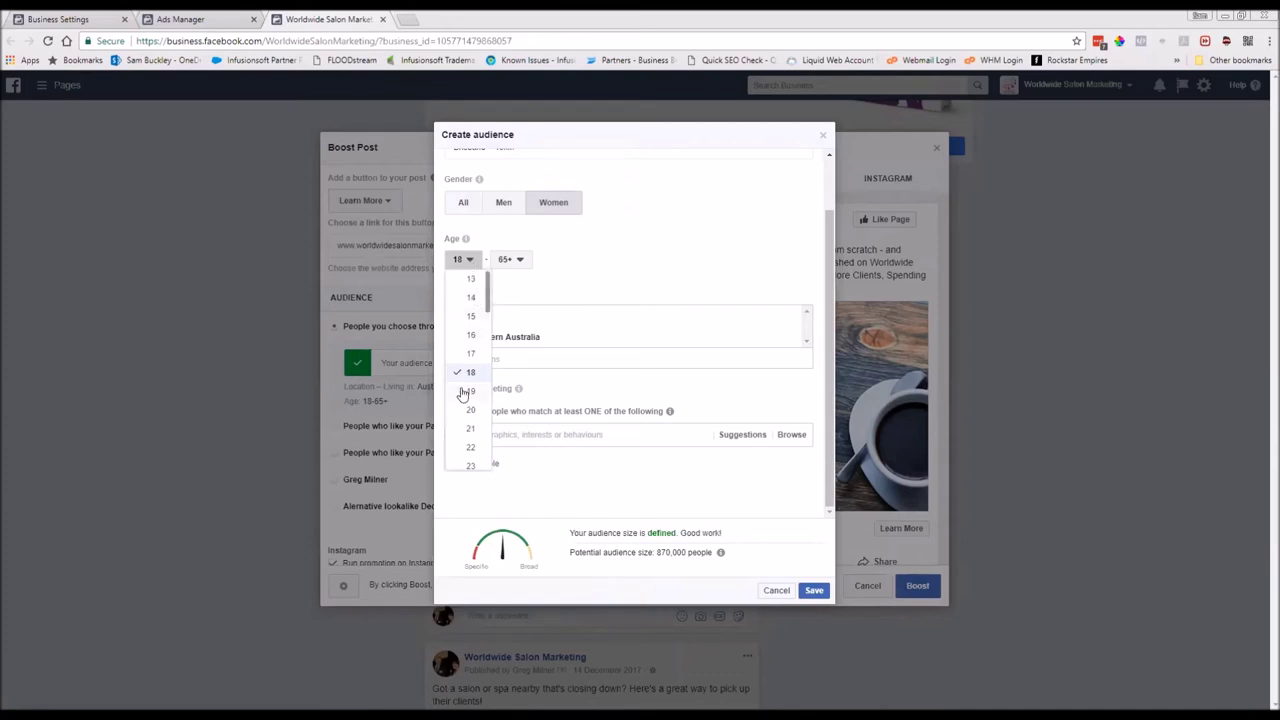
scroll(465, 430, "down", 1)
scroll(465, 428, "down", 2)
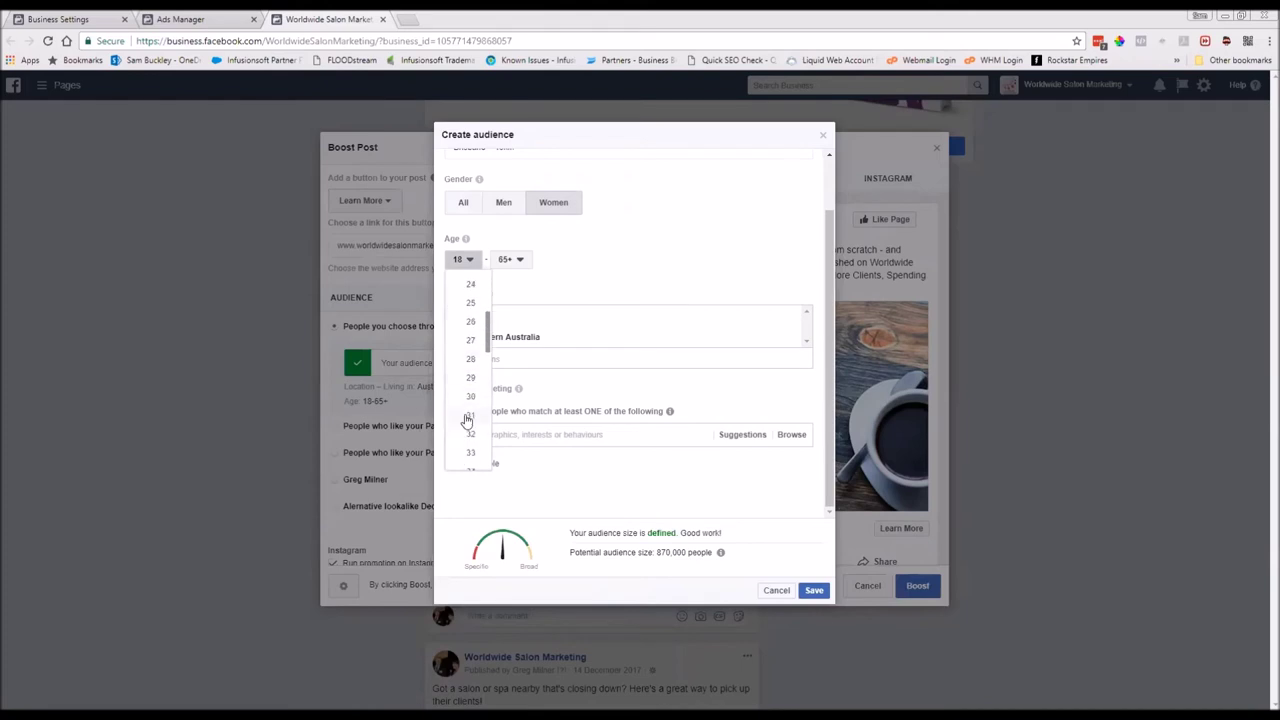
left_click(468, 398)
left_click(524, 260)
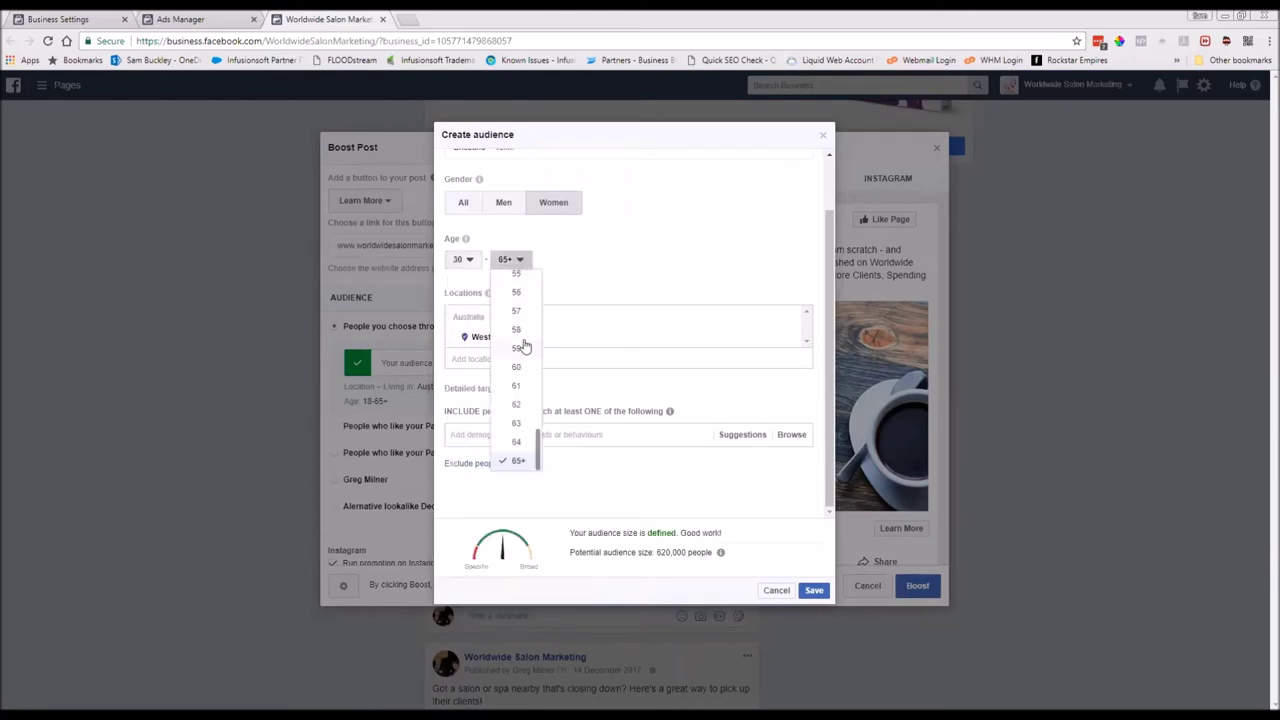
left_click(520, 274)
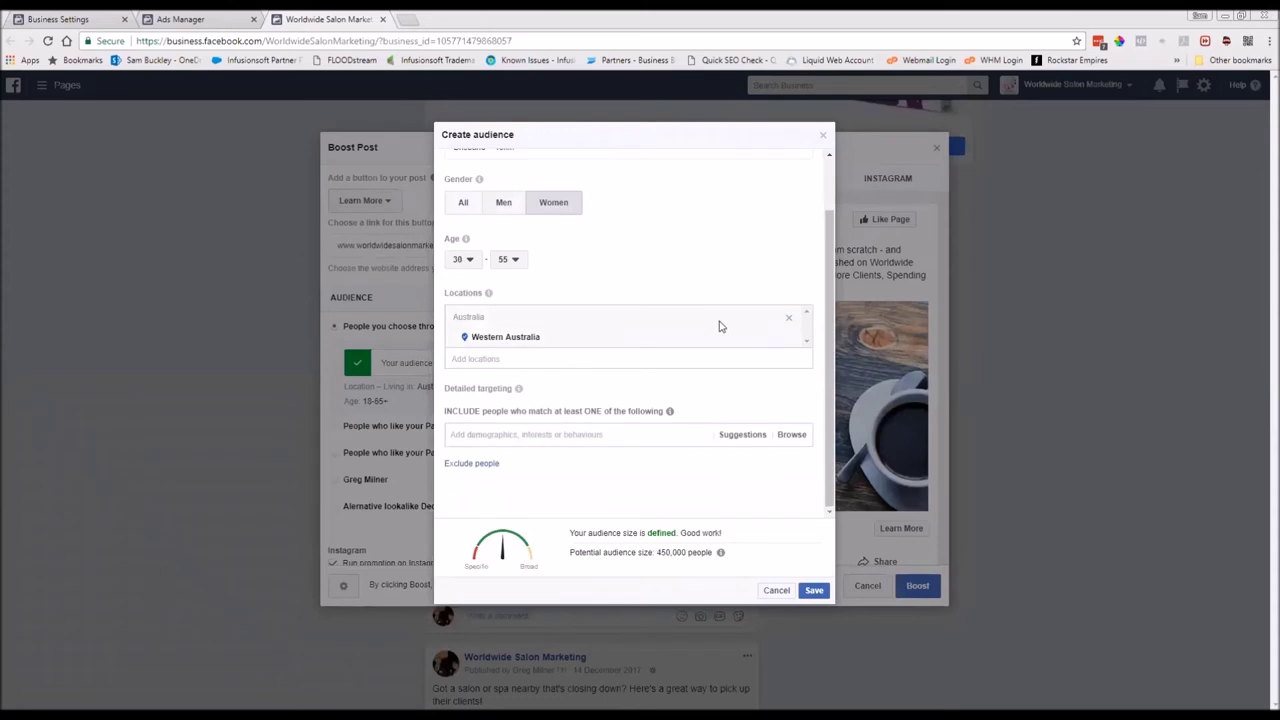
- Replace the Western Australia location with Brisbane, Queensland, Australia, covering cities within a 40 km radius
left_click(789, 341)
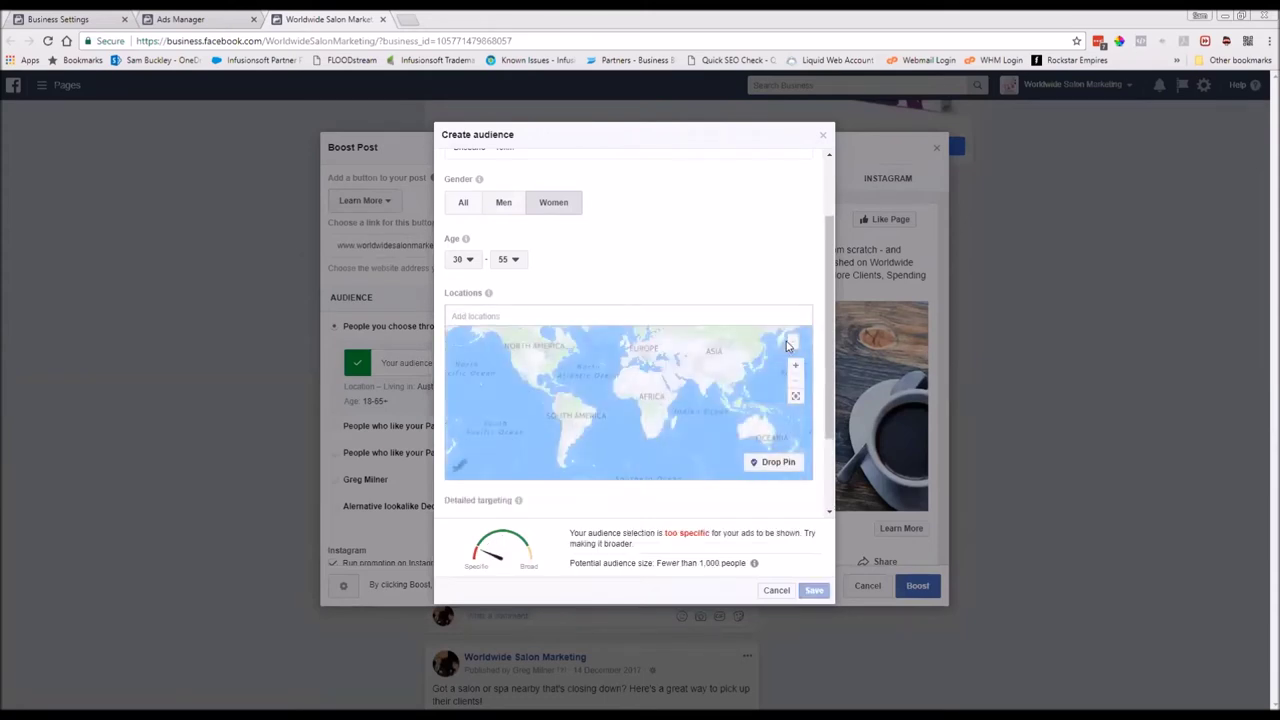
left_click(755, 320)
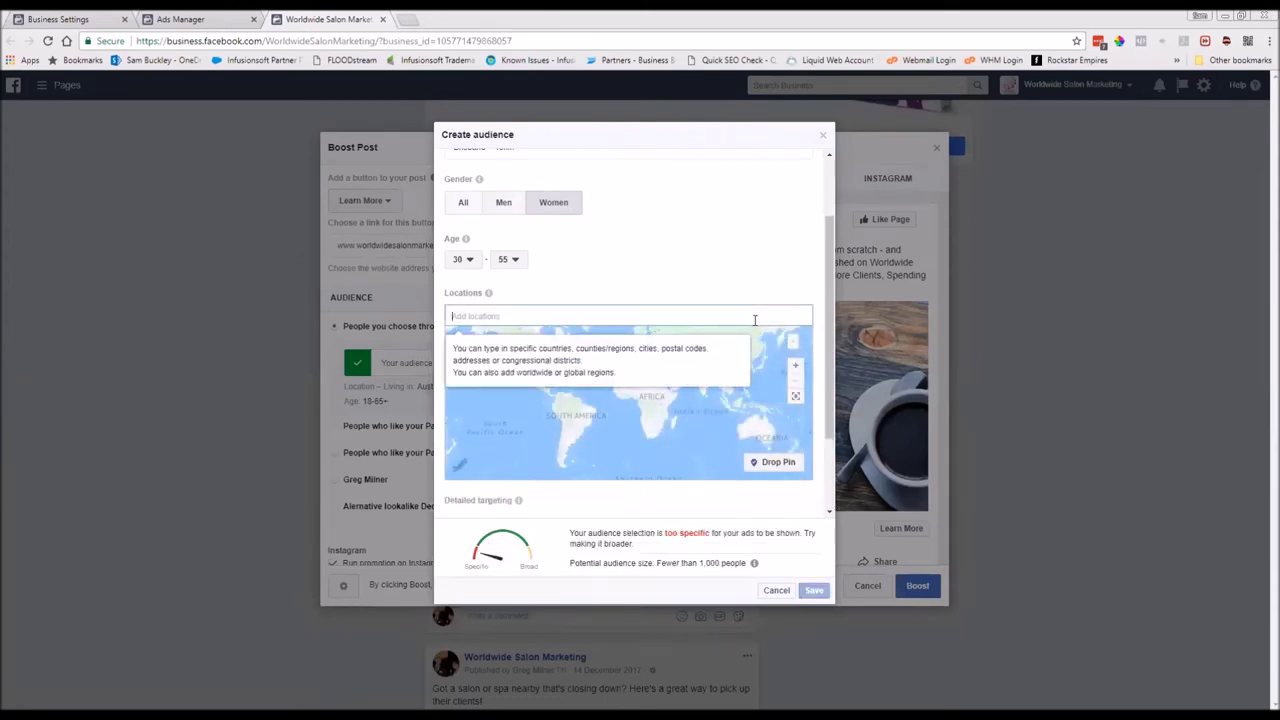
type("brisbane")
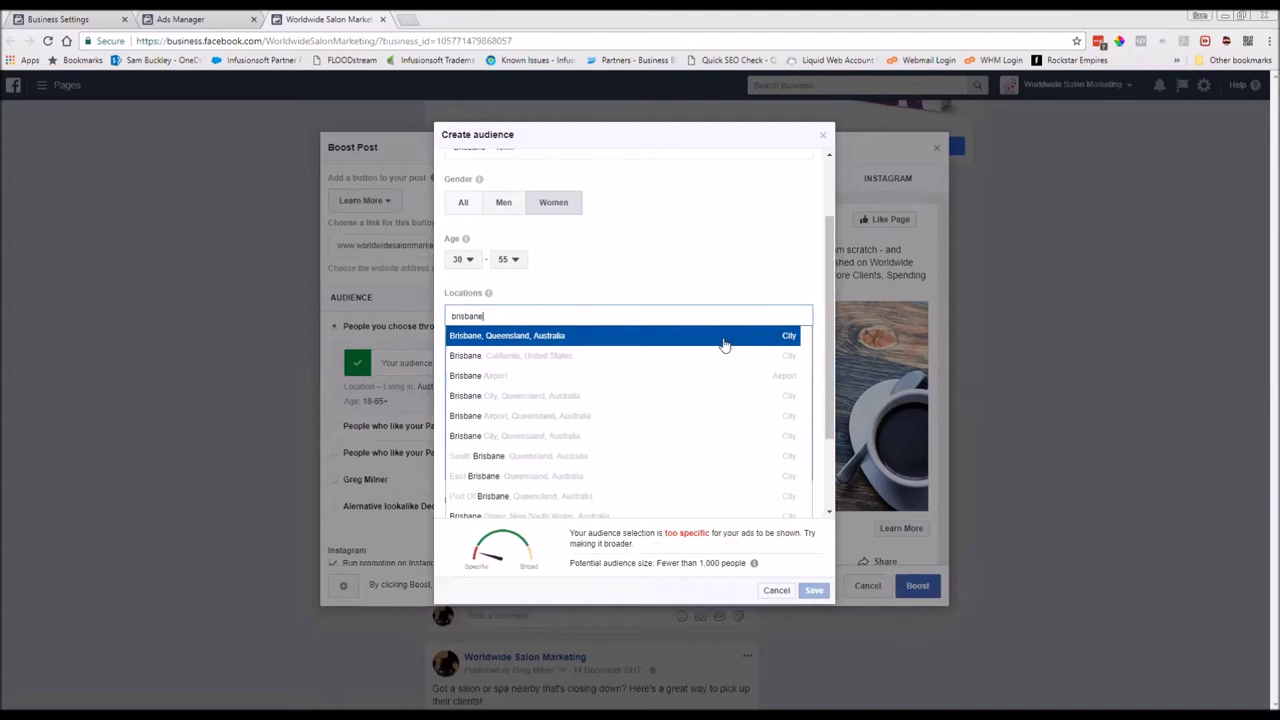
left_click(724, 344)
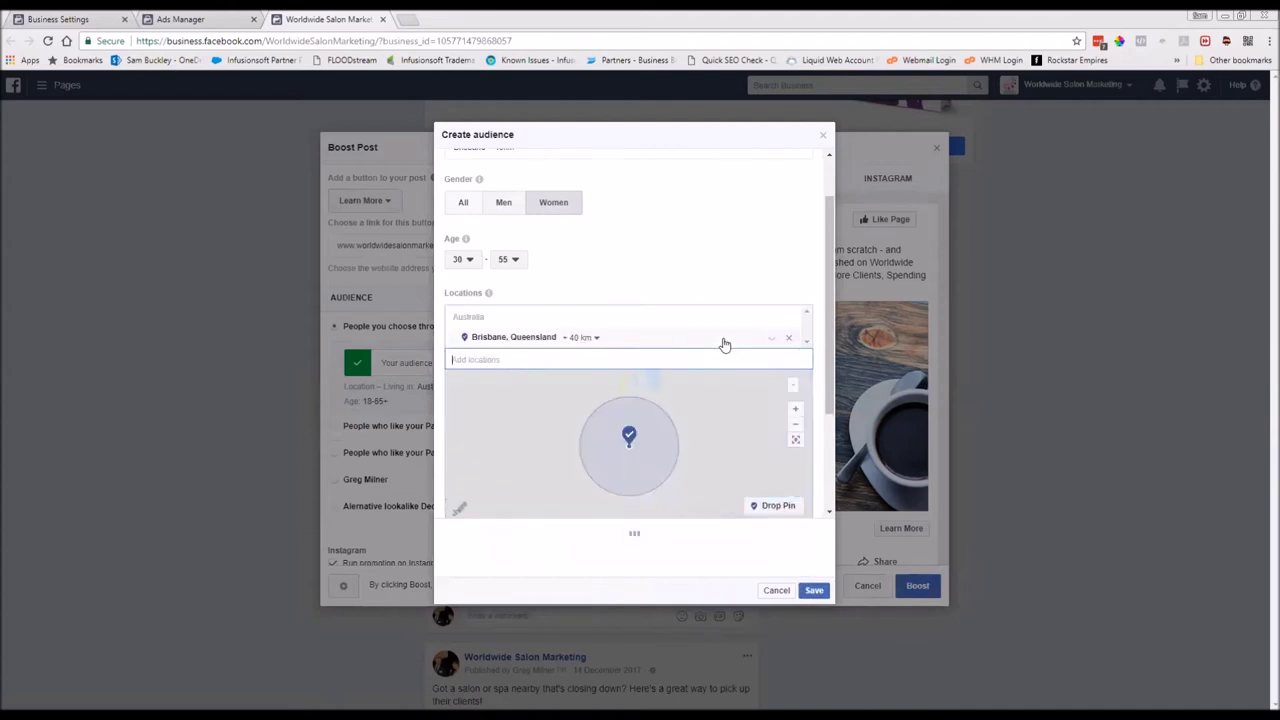
left_click(590, 338)
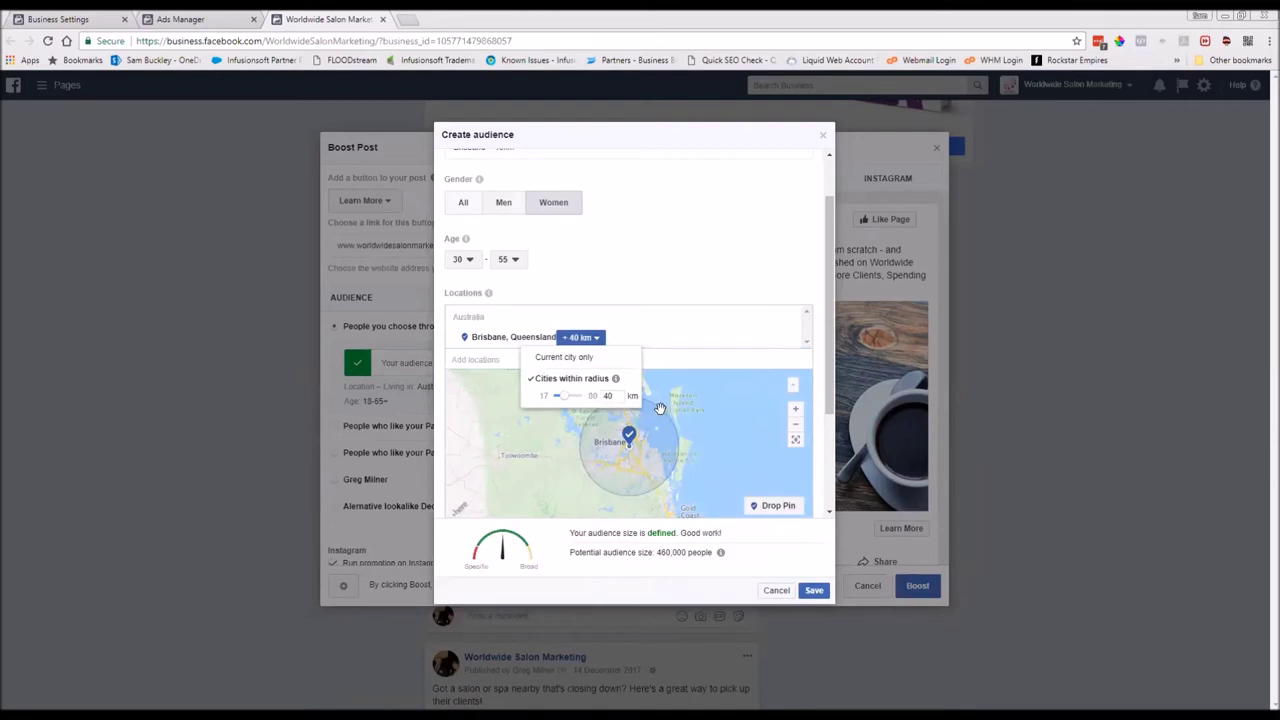
mouse_move(562, 401)
left_mouse_down()
mouse_move(587, 401)
mouse_move(566, 403)
left_mouse_up()
left_click(663, 346)
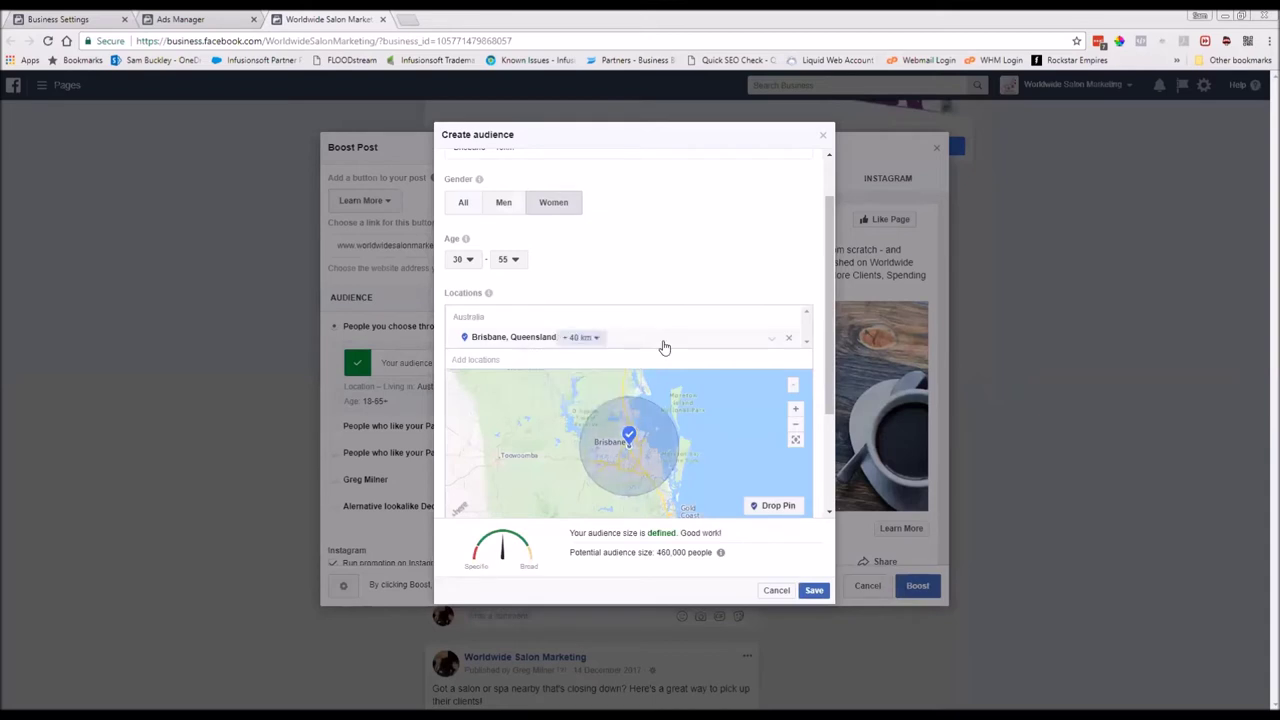
- Add the Parents (All) demographic from the All parents category to the audience's detailed targeting
scroll(645, 427, "down", 3)
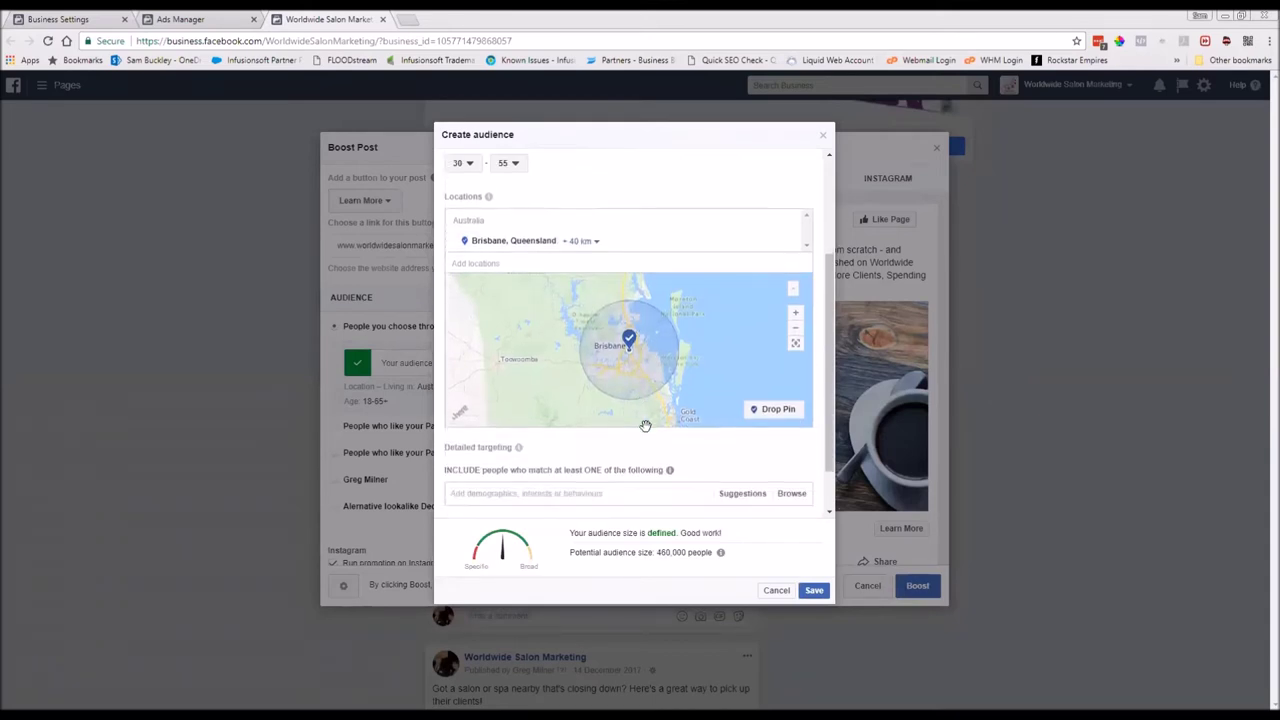
left_click(495, 453)
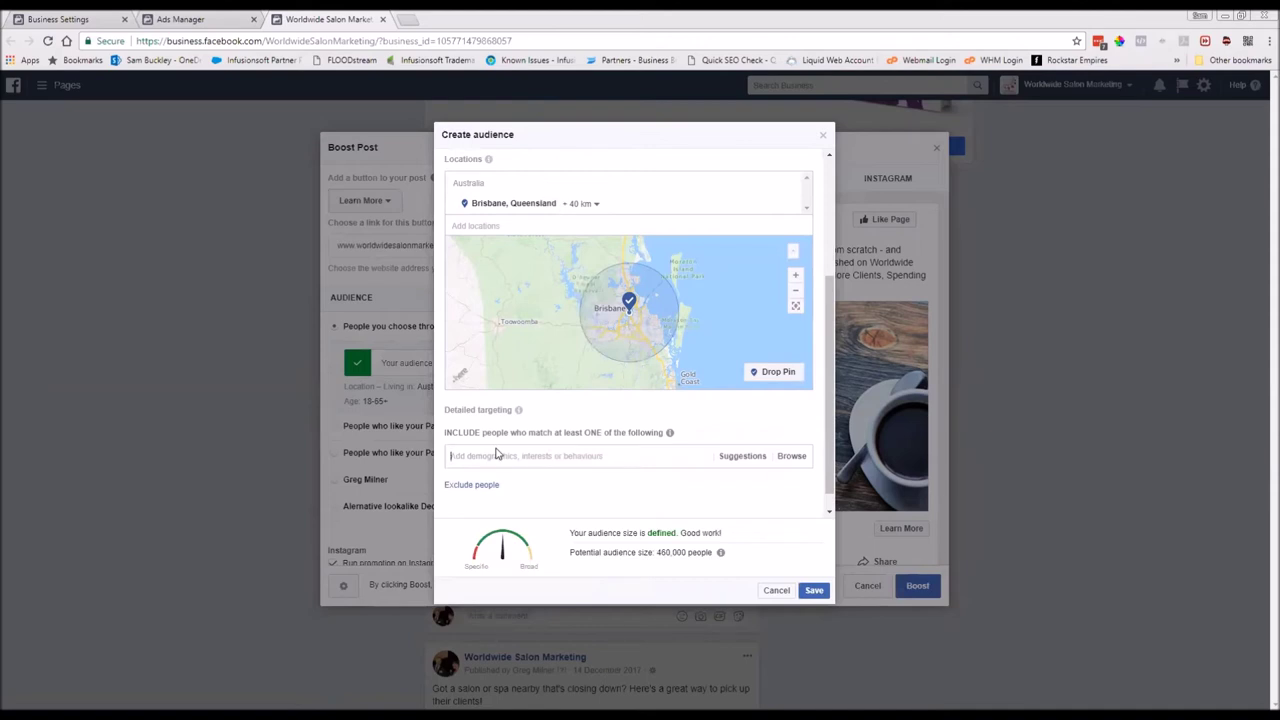
scroll(531, 432, "down", 1)
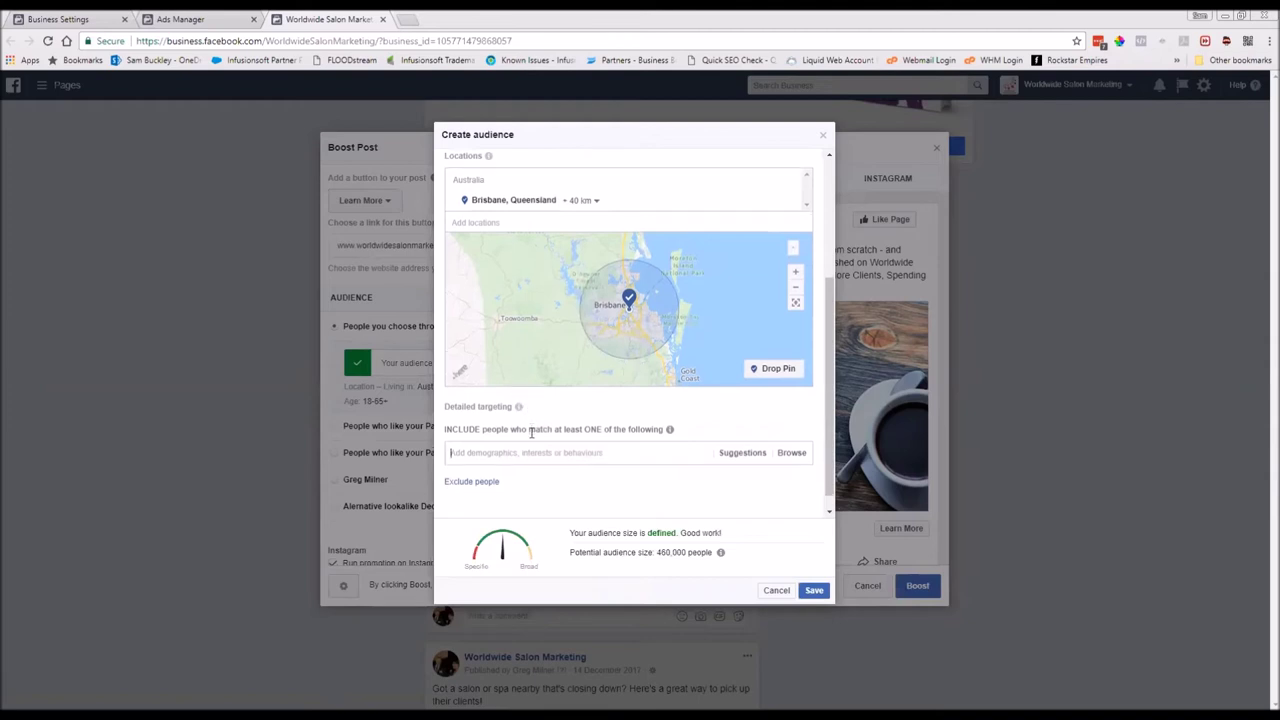
scroll(531, 432, "down", 1)
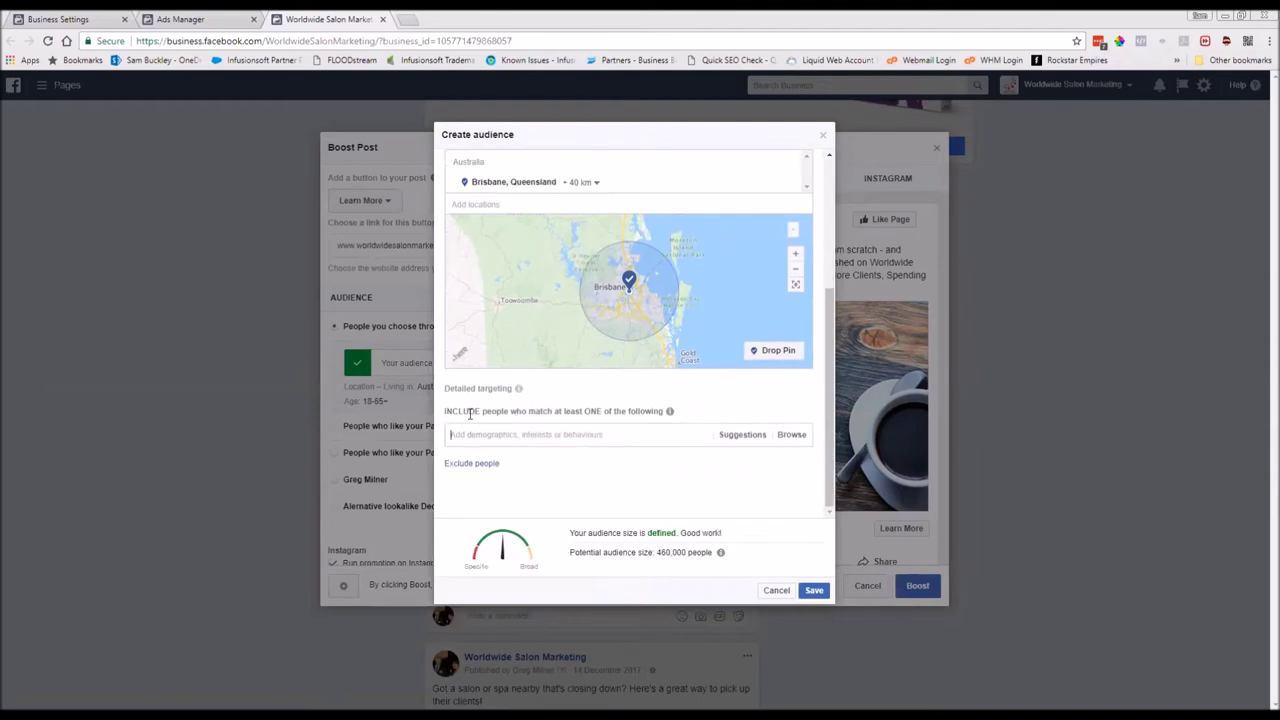
left_click(791, 435)
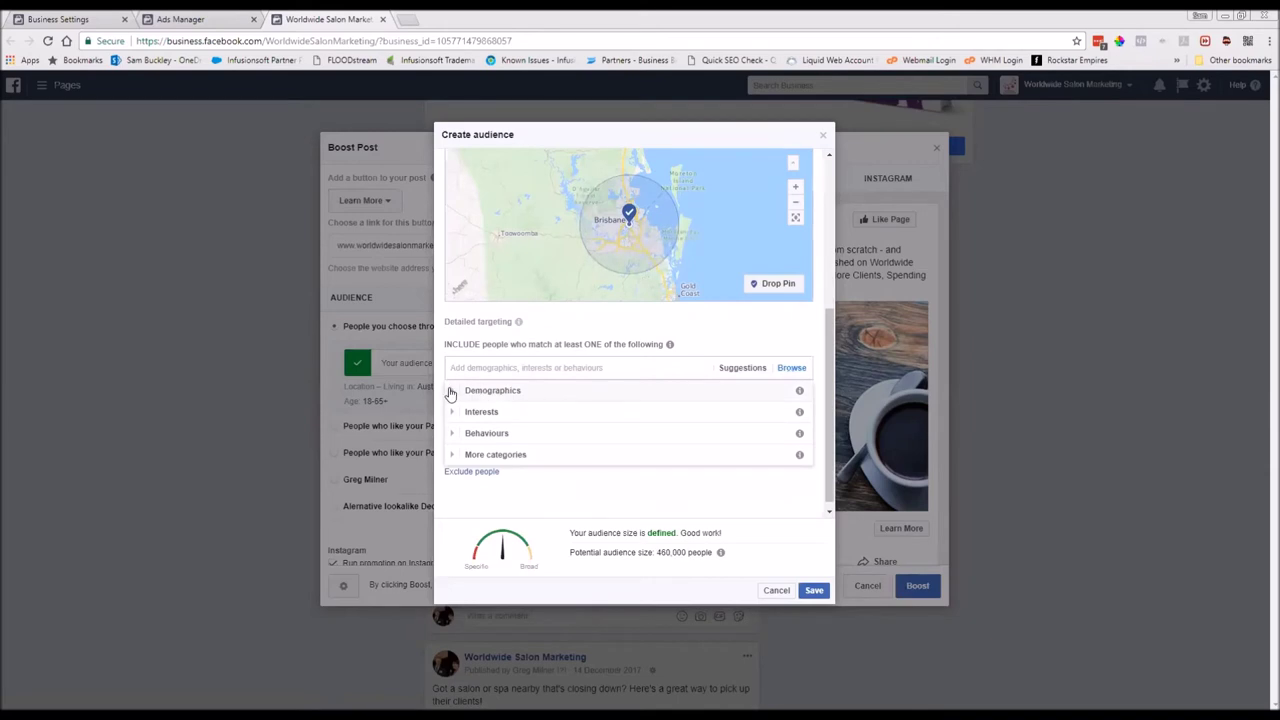
left_click(451, 392)
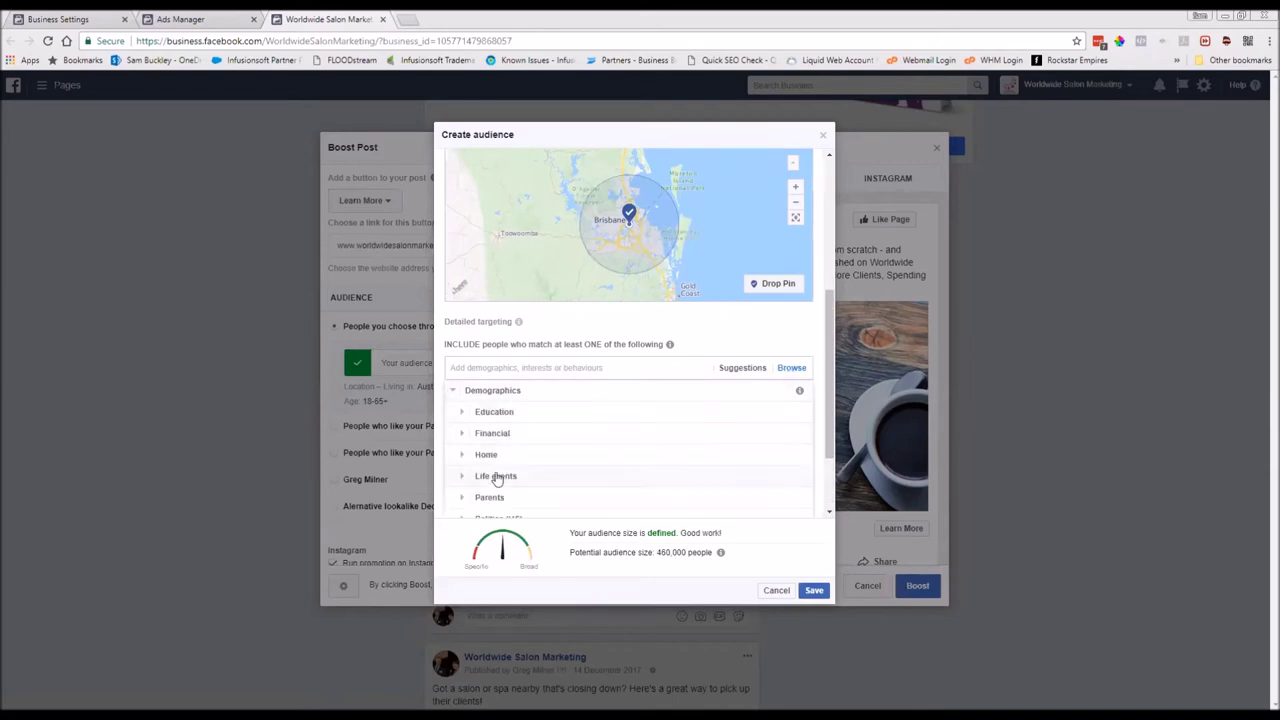
scroll(510, 490, "down", 1)
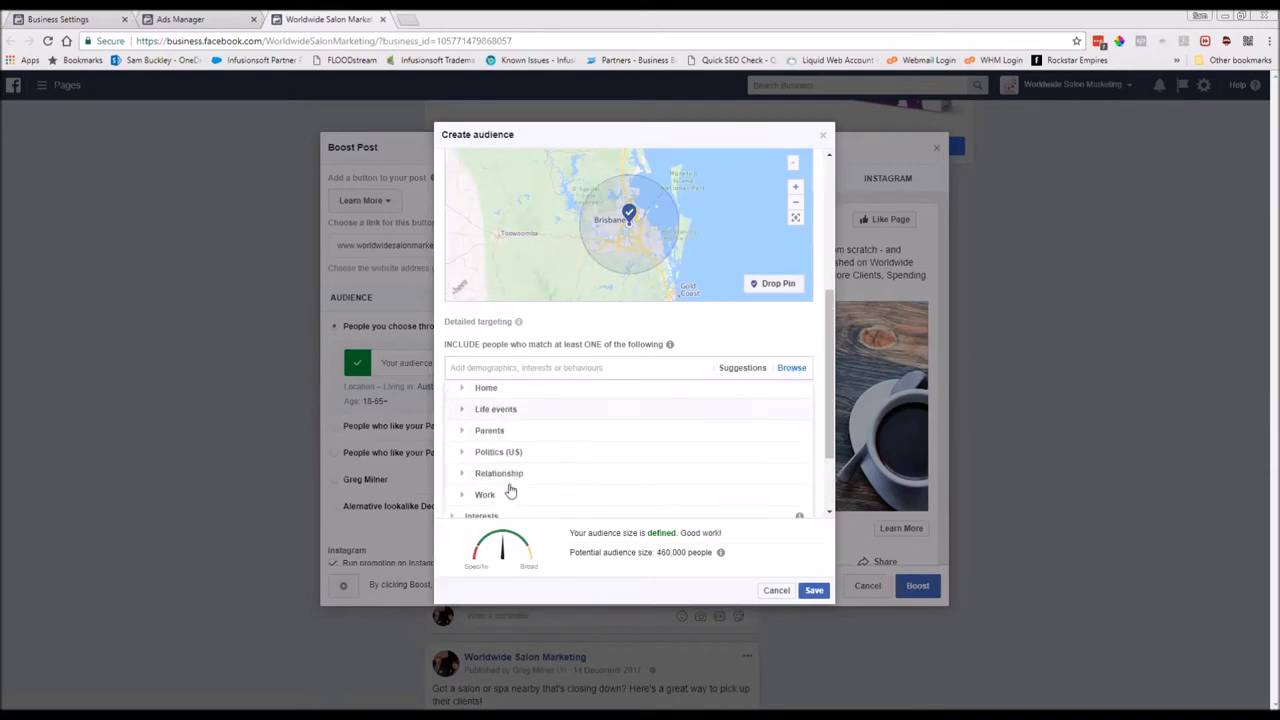
left_click(463, 431)
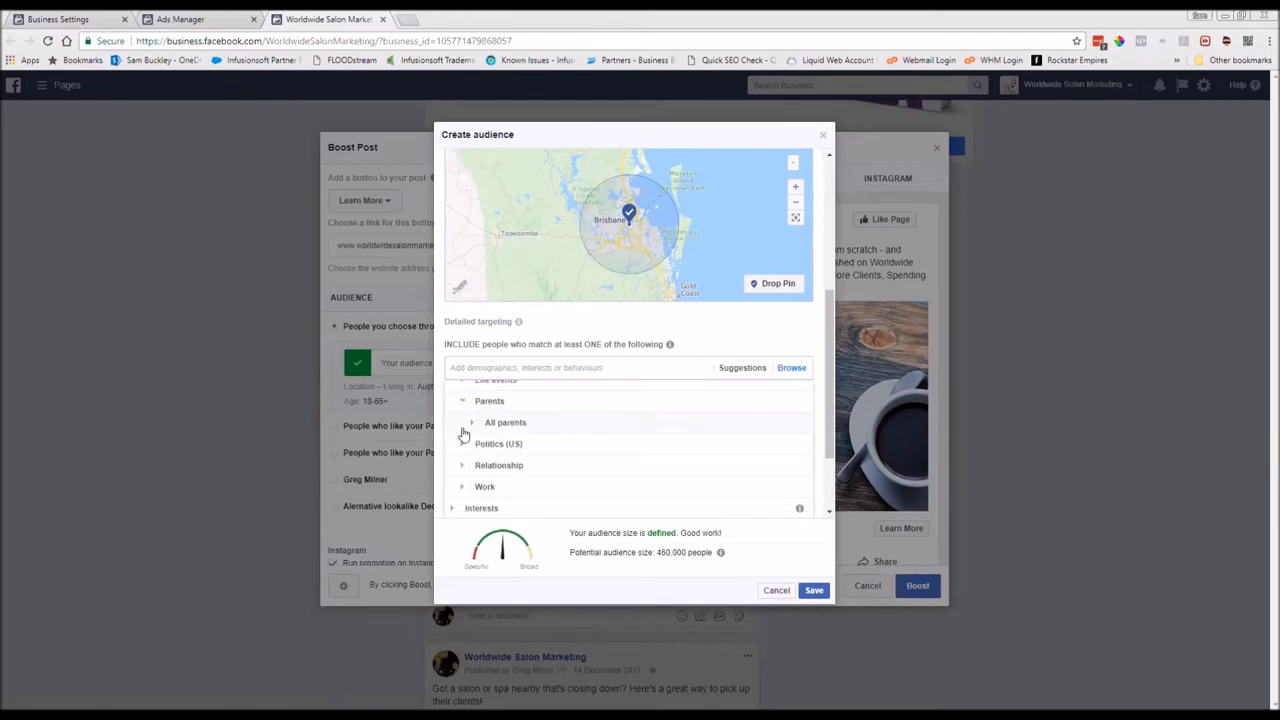
left_click(473, 427)
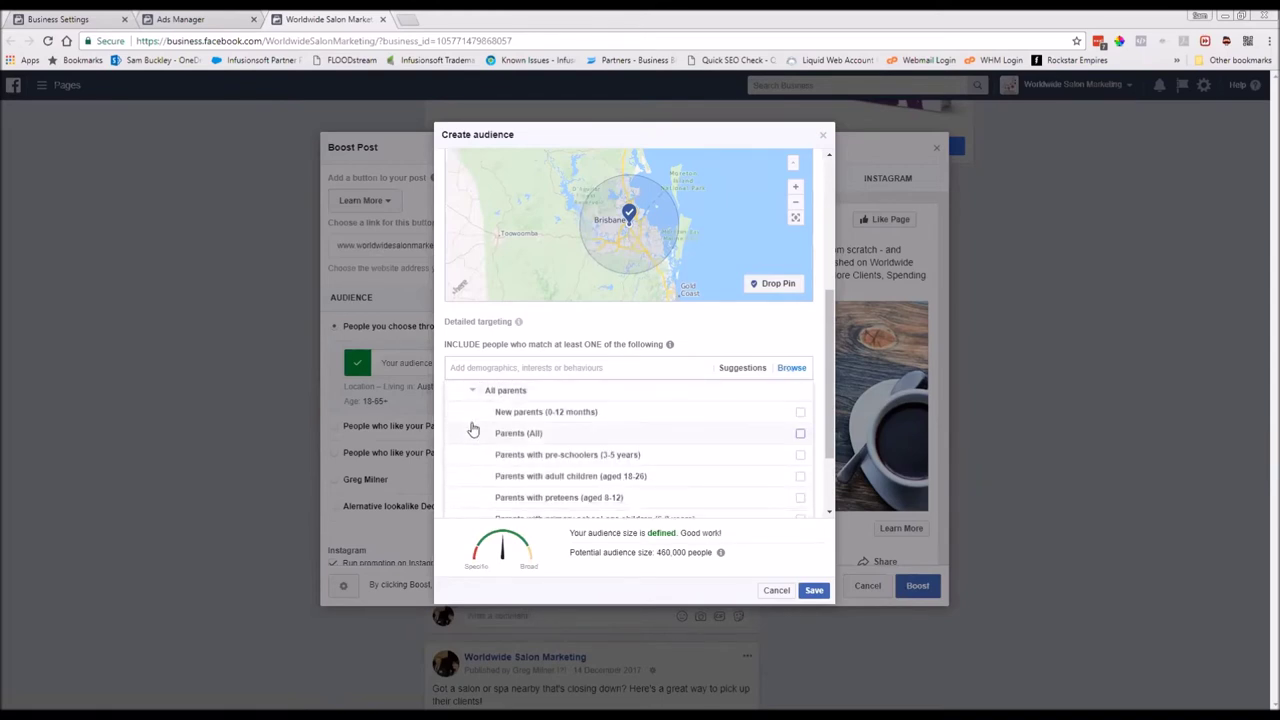
scroll(474, 441, "down", 1)
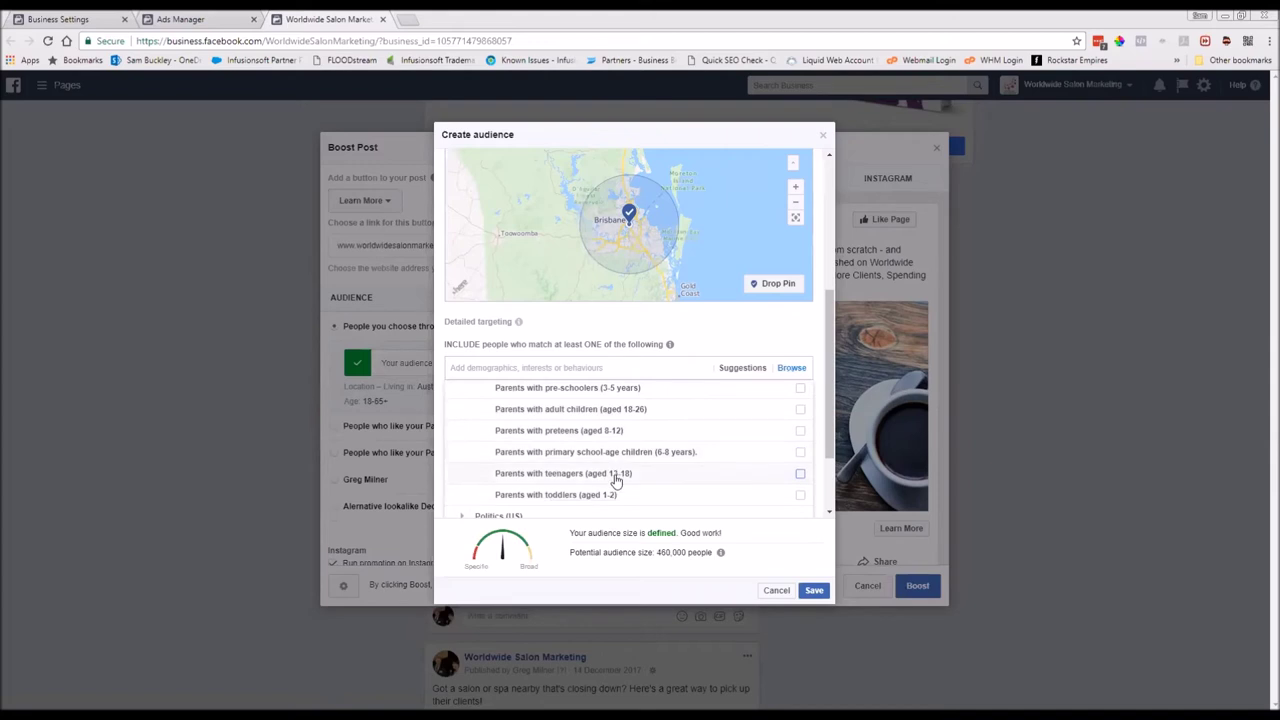
scroll(620, 497, "up", 1)
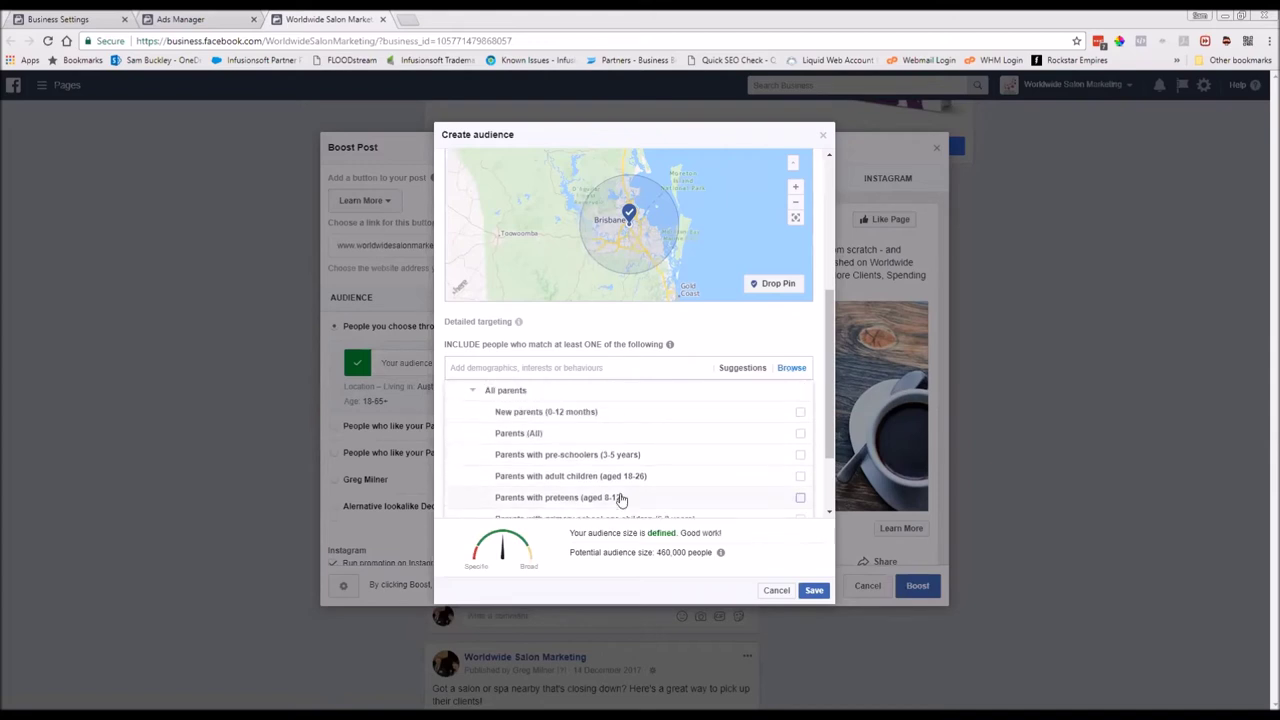
left_click(517, 435)
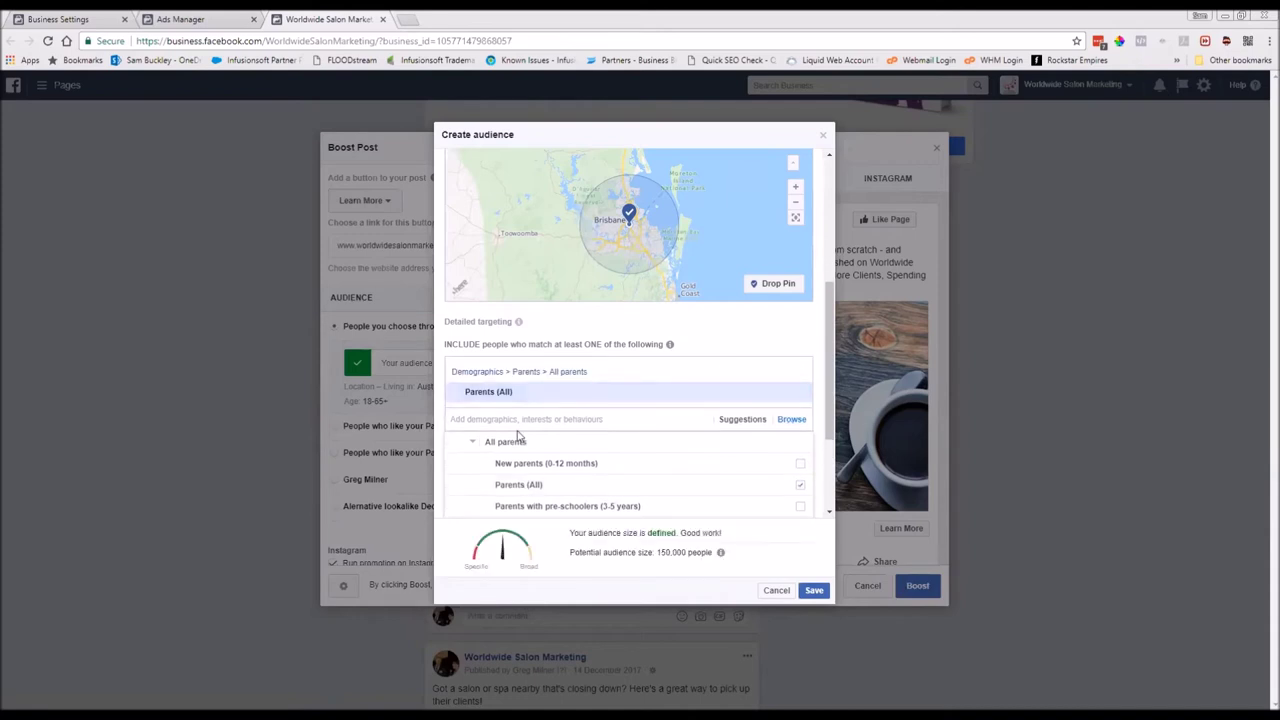
left_click(709, 347)
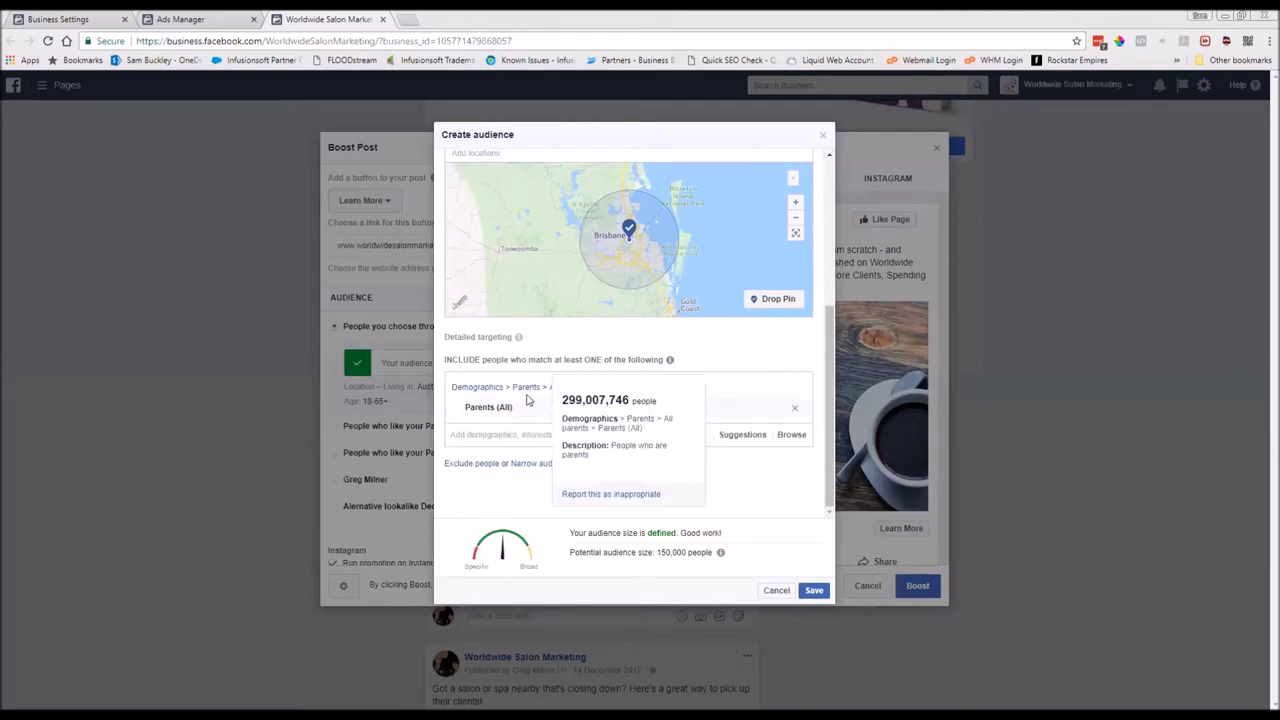
- Browse the Education demographics and the options under Education level in the audience's detailed targeting
mouse_move(515, 408)
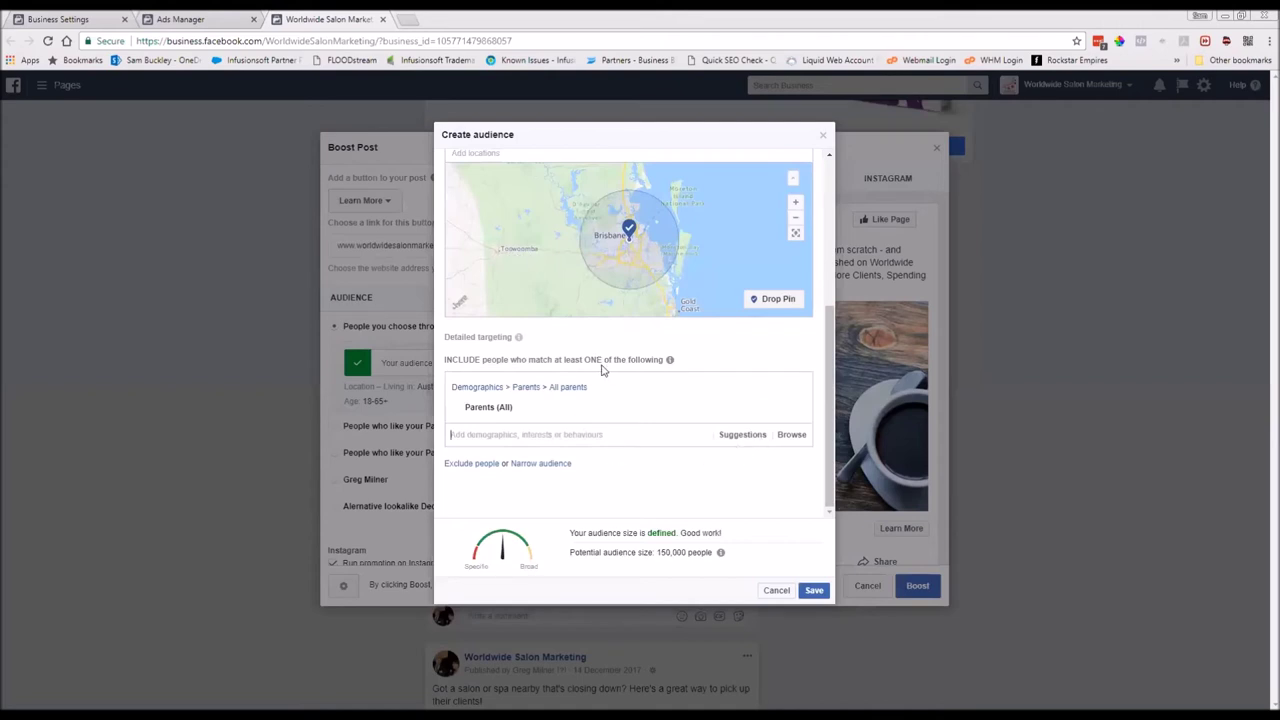
left_click(800, 436)
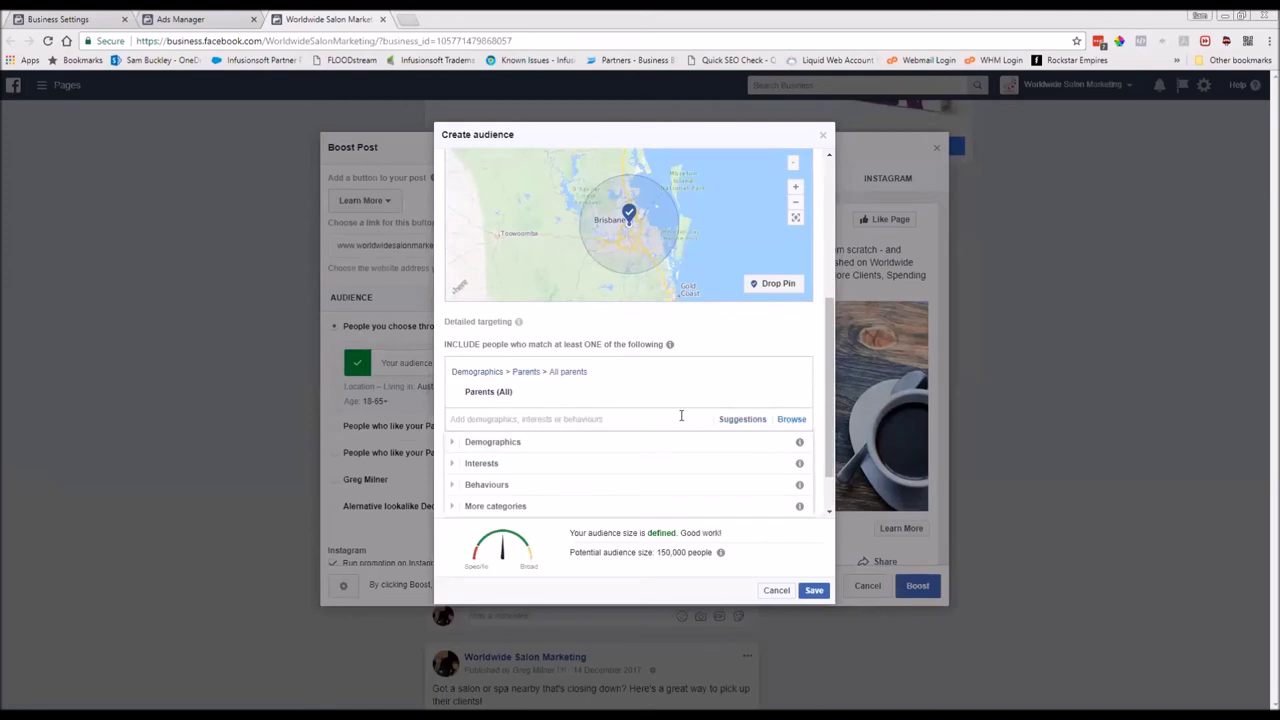
left_click(454, 384)
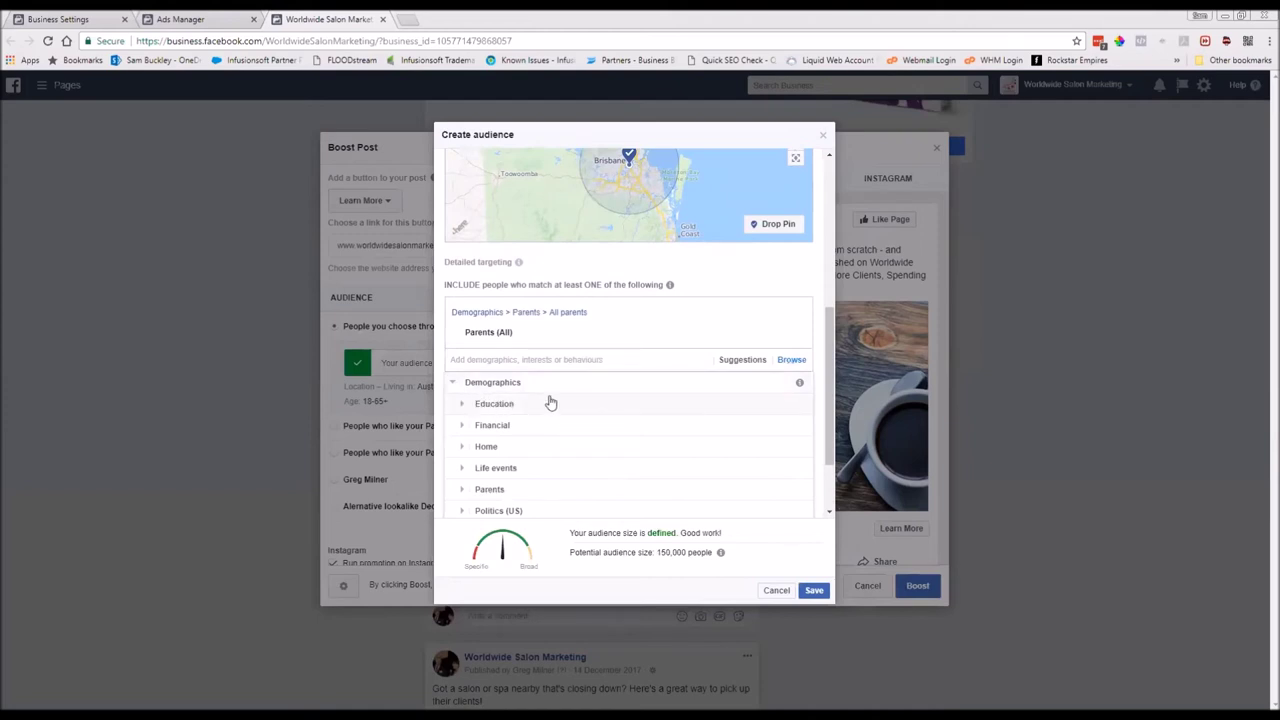
left_click(461, 405)
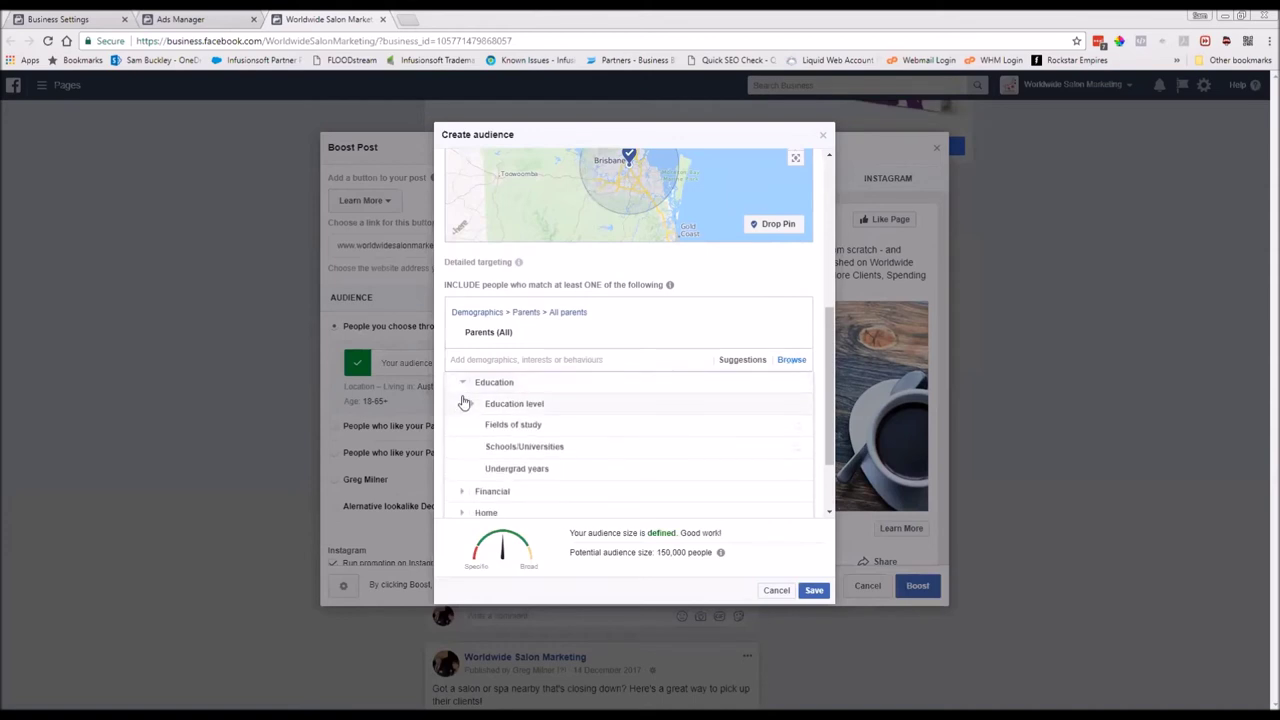
left_click(475, 406)
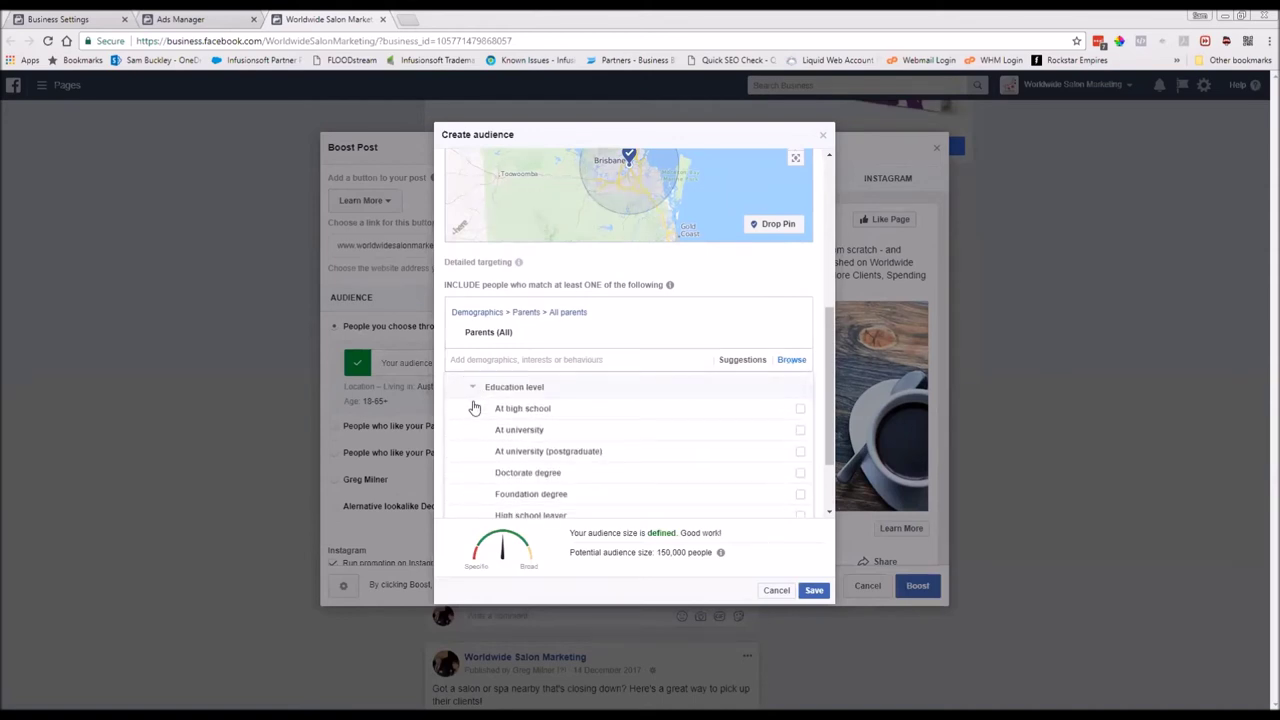
left_click(471, 399)
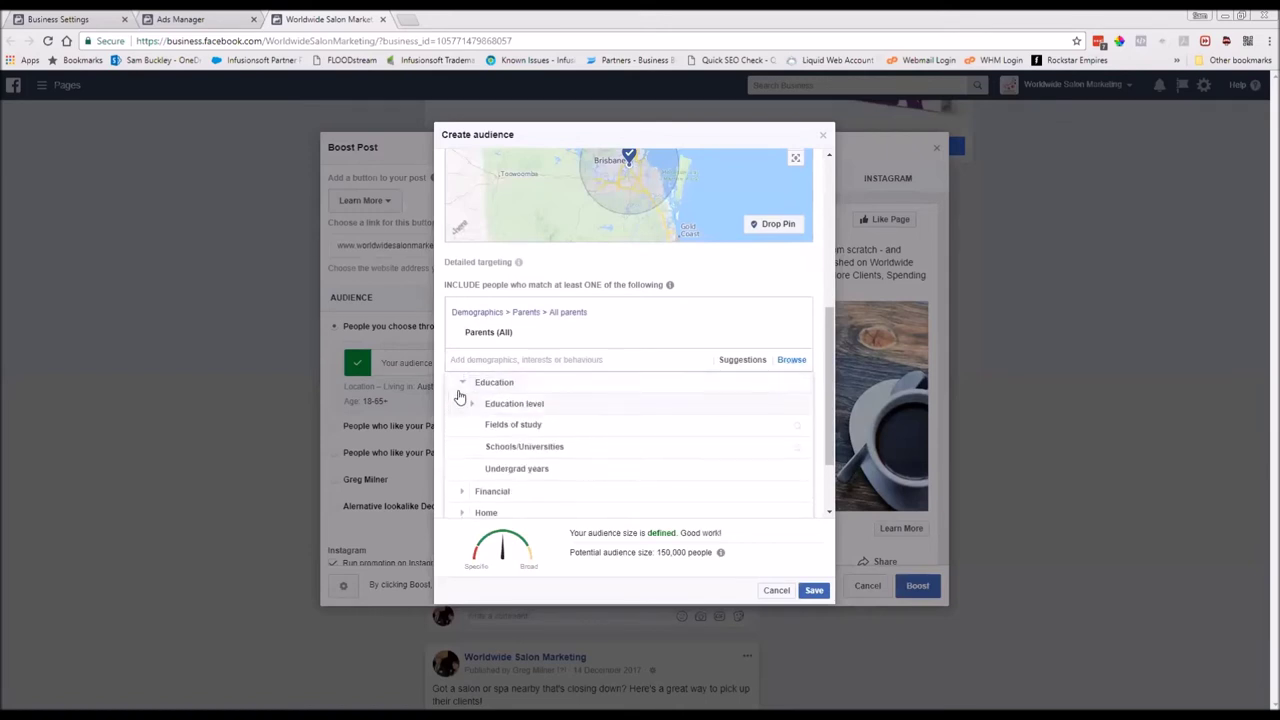
left_click(461, 383)
- Add the Financial income brackets AU: $60,000 - 79,999 and AU: $80,000 - 99,999 to the same include group as Parents (All)
left_click(460, 430)
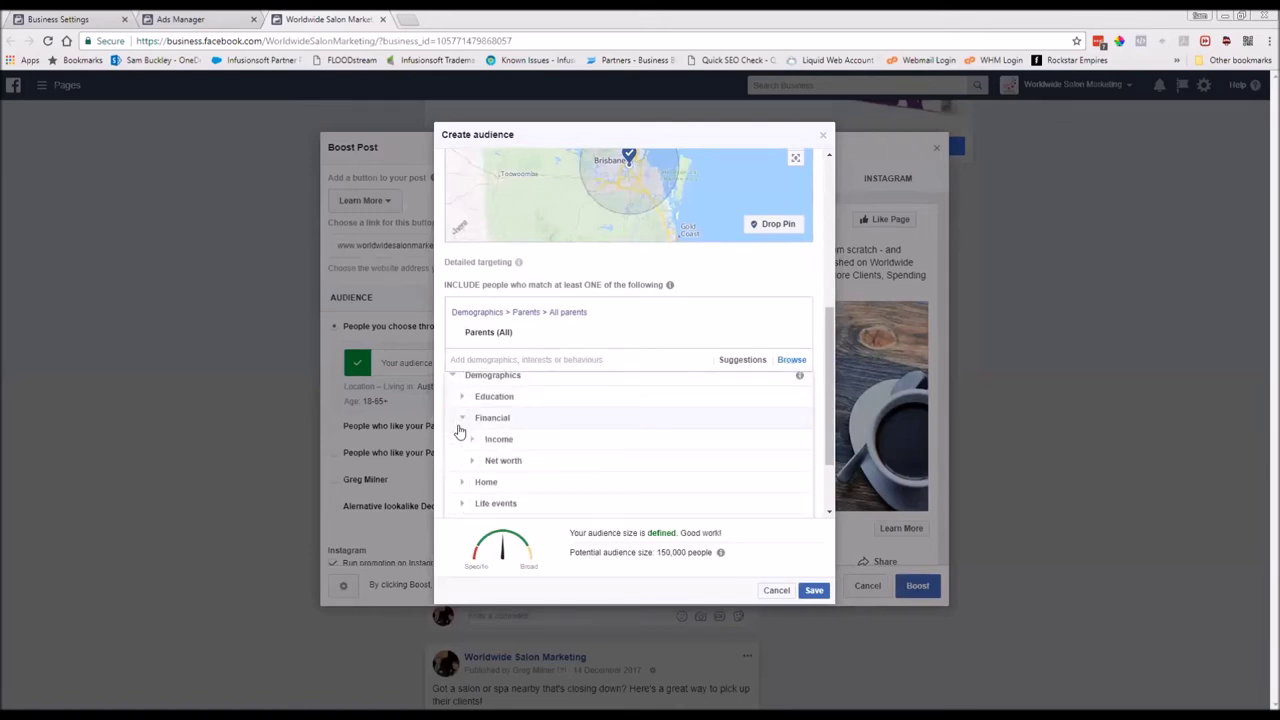
left_click(471, 405)
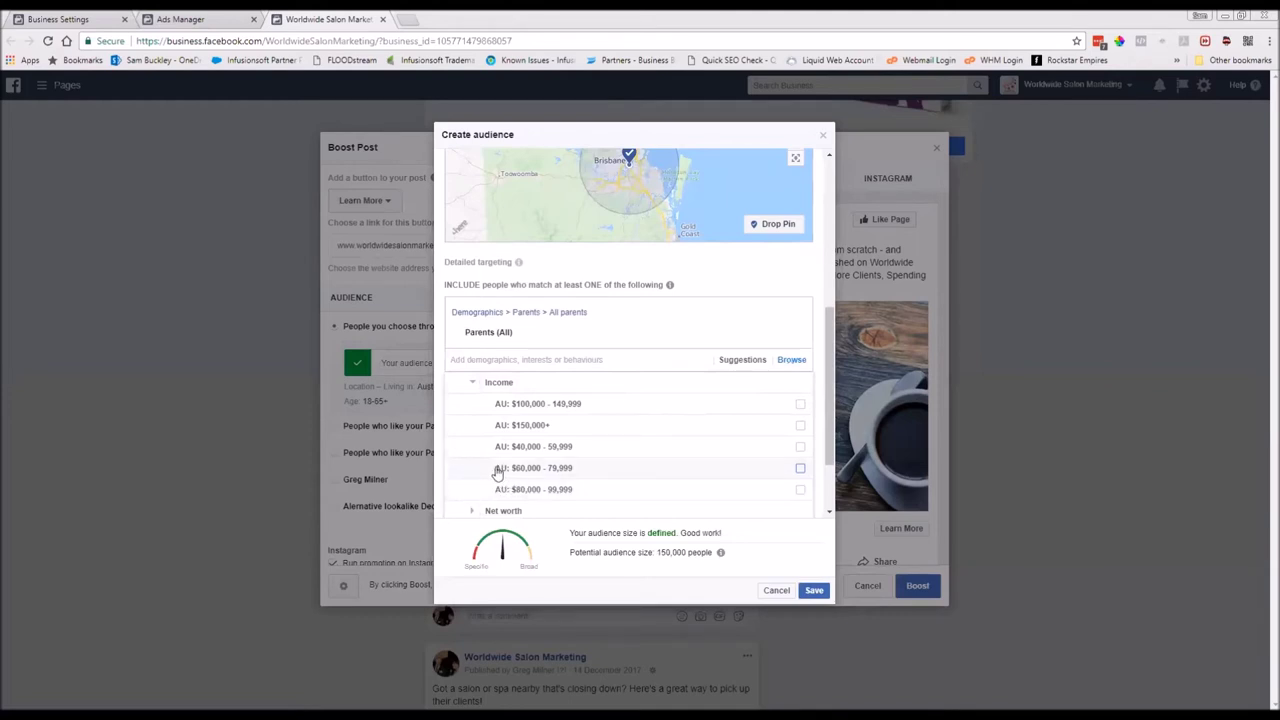
left_click(801, 469)
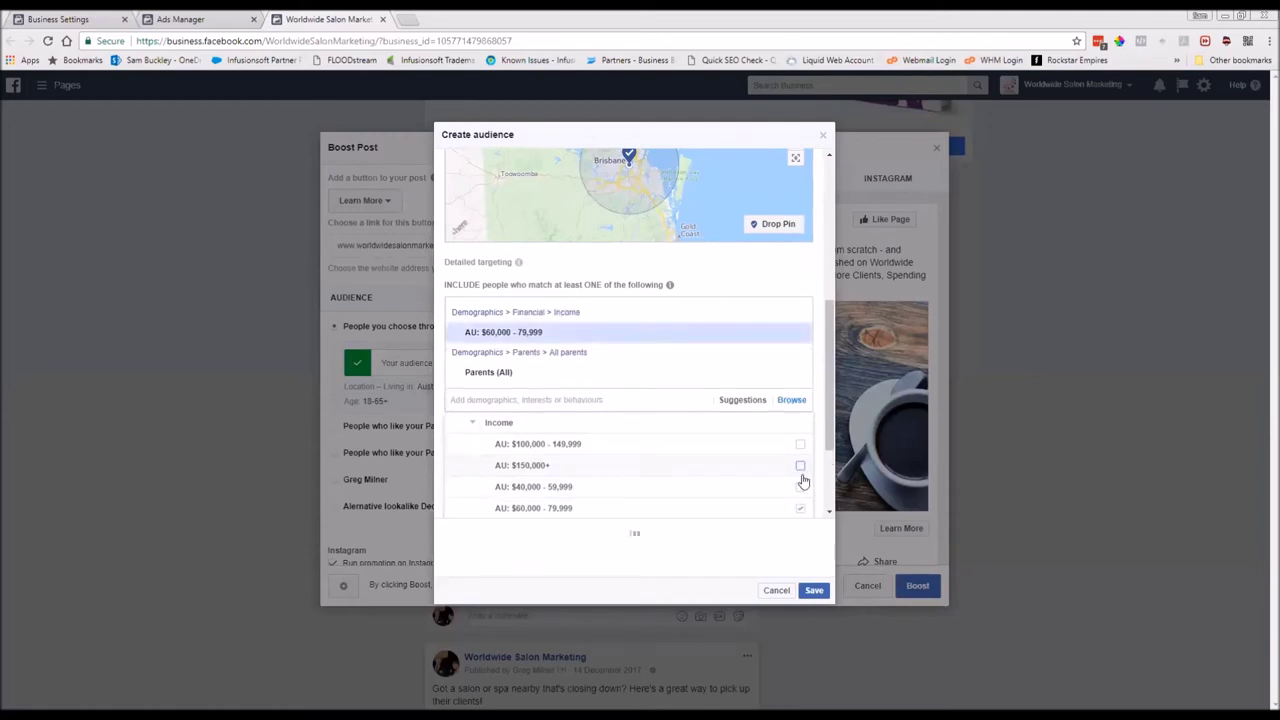
scroll(788, 495, "down", 1)
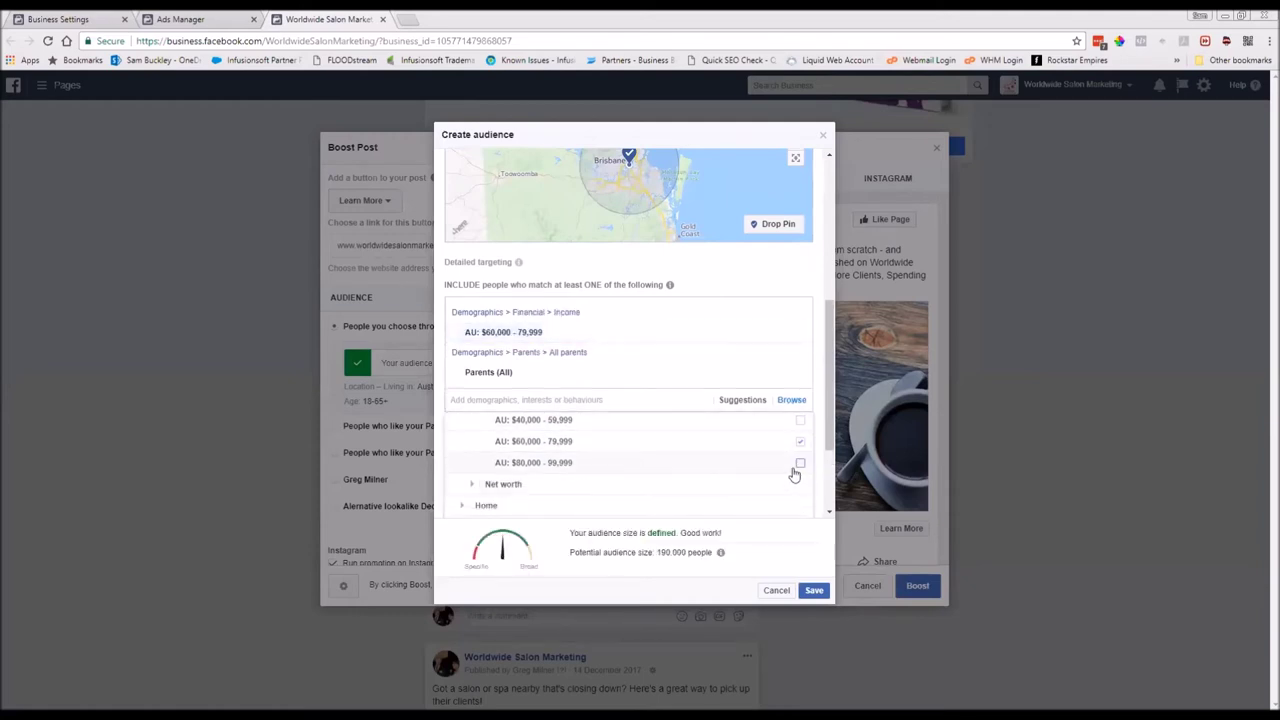
left_click(799, 464)
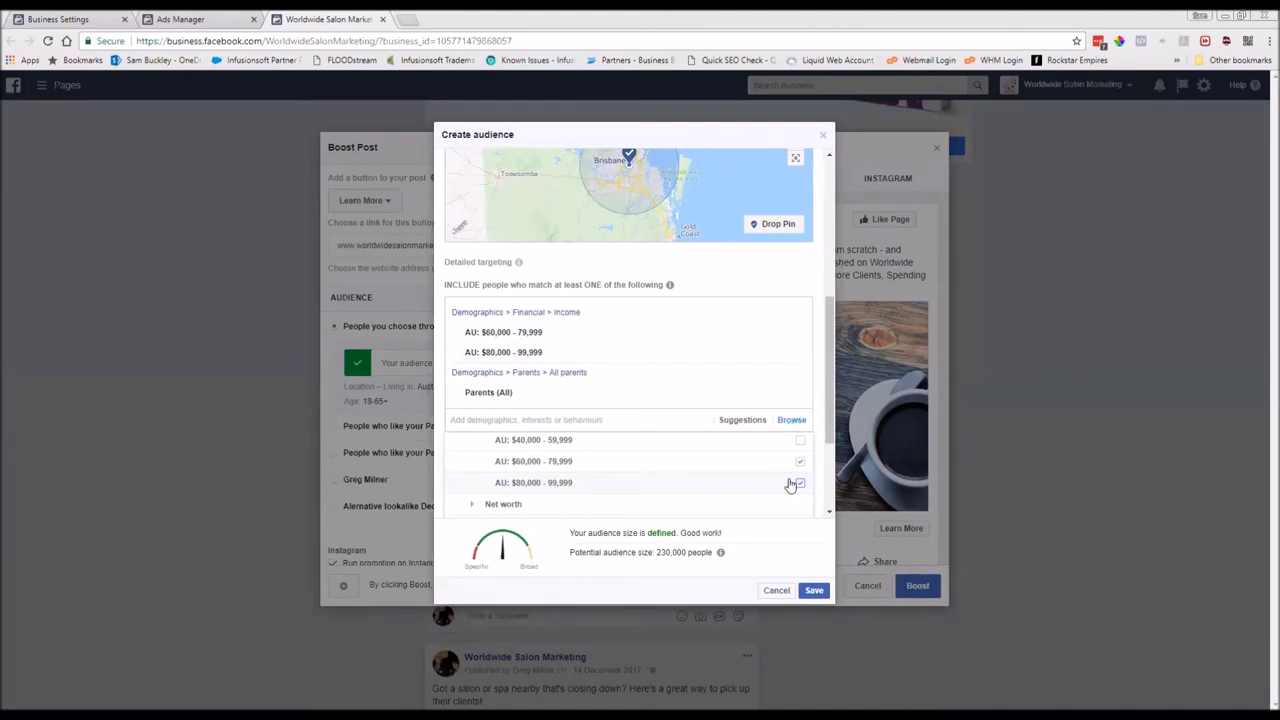
- Remove both income brackets from the include group, leaving only Parents (All)
mouse_move(735, 355)
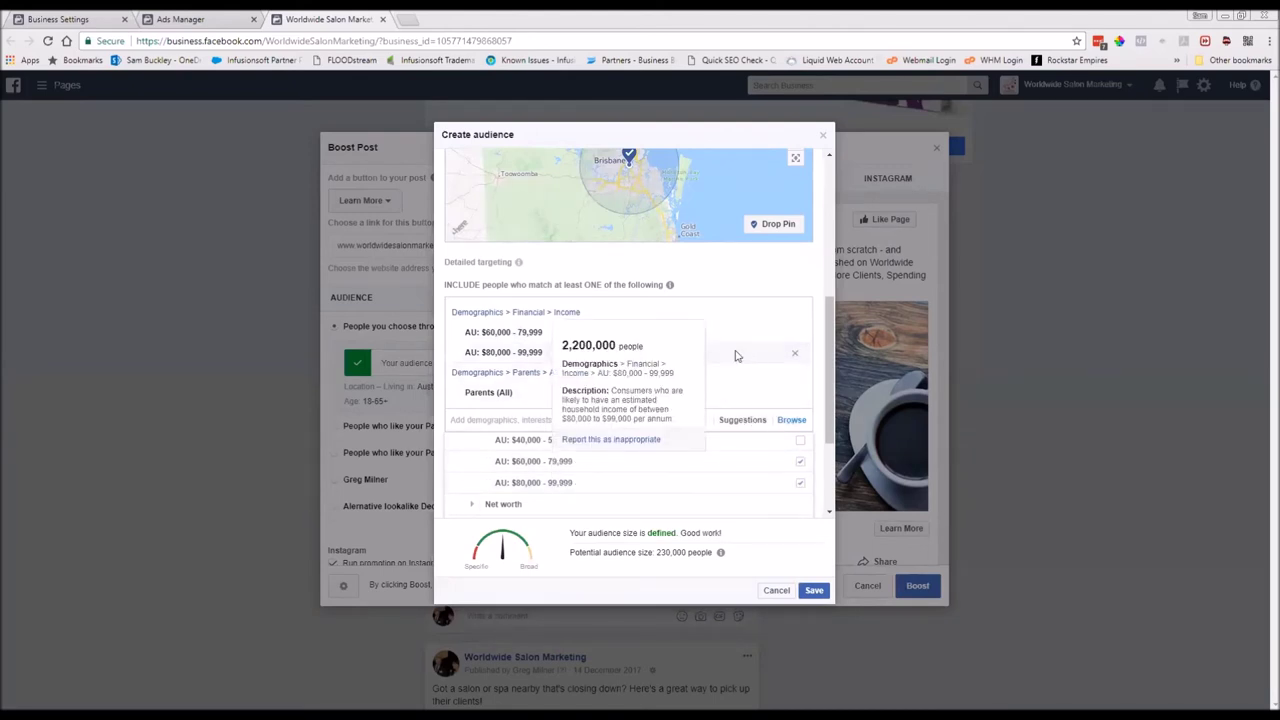
left_click(792, 358)
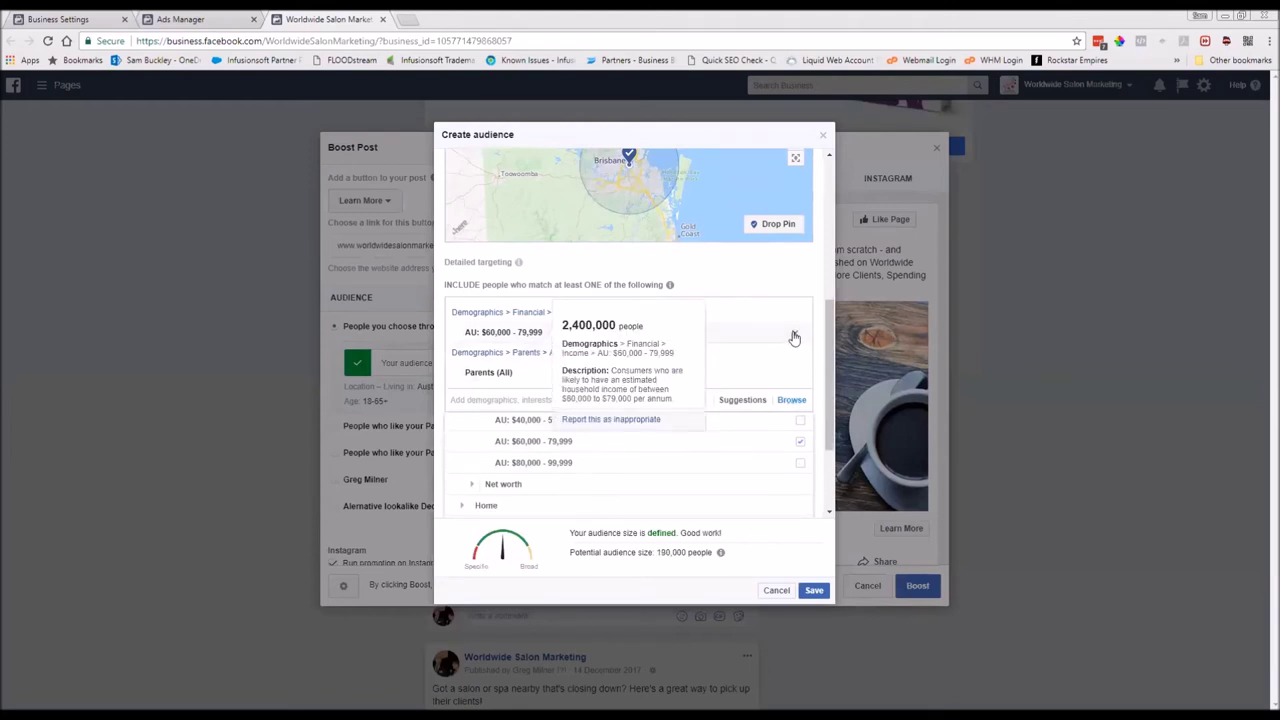
left_click(795, 336)
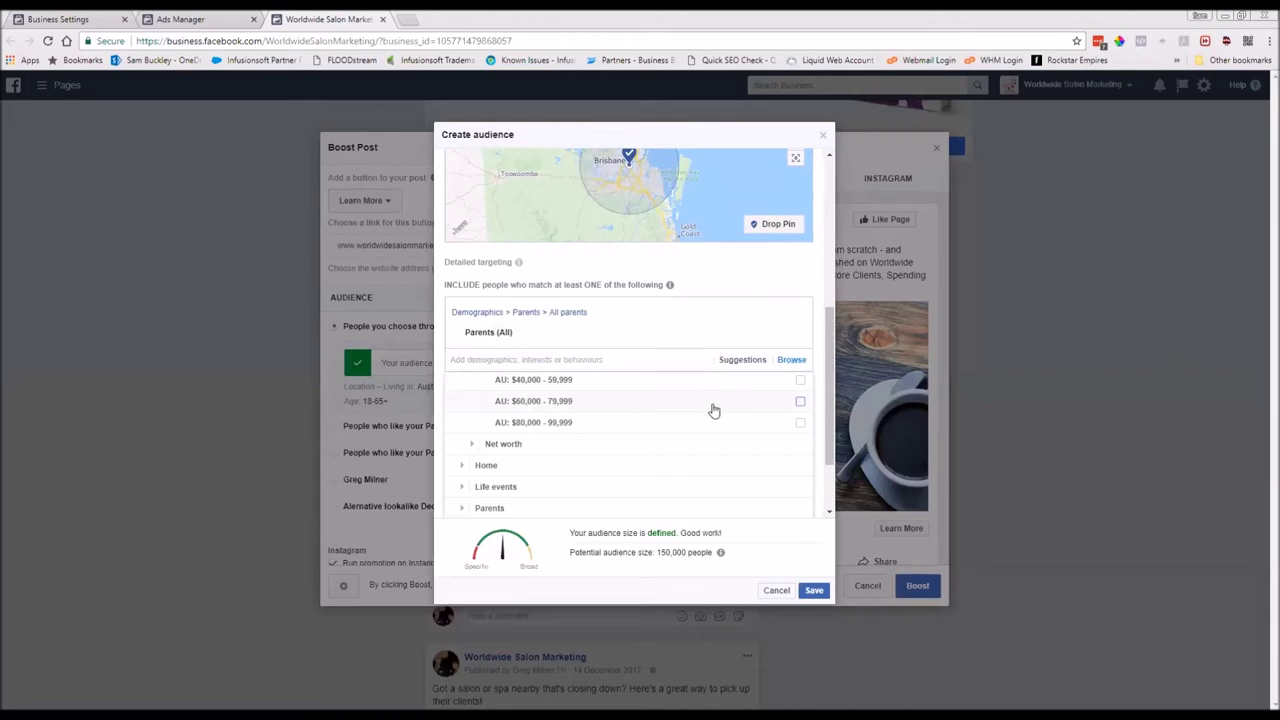
- Narrow the audience to people who must also match the Financial income bracket AU: $60,000 - 79,999
scroll(679, 441, "down", 3)
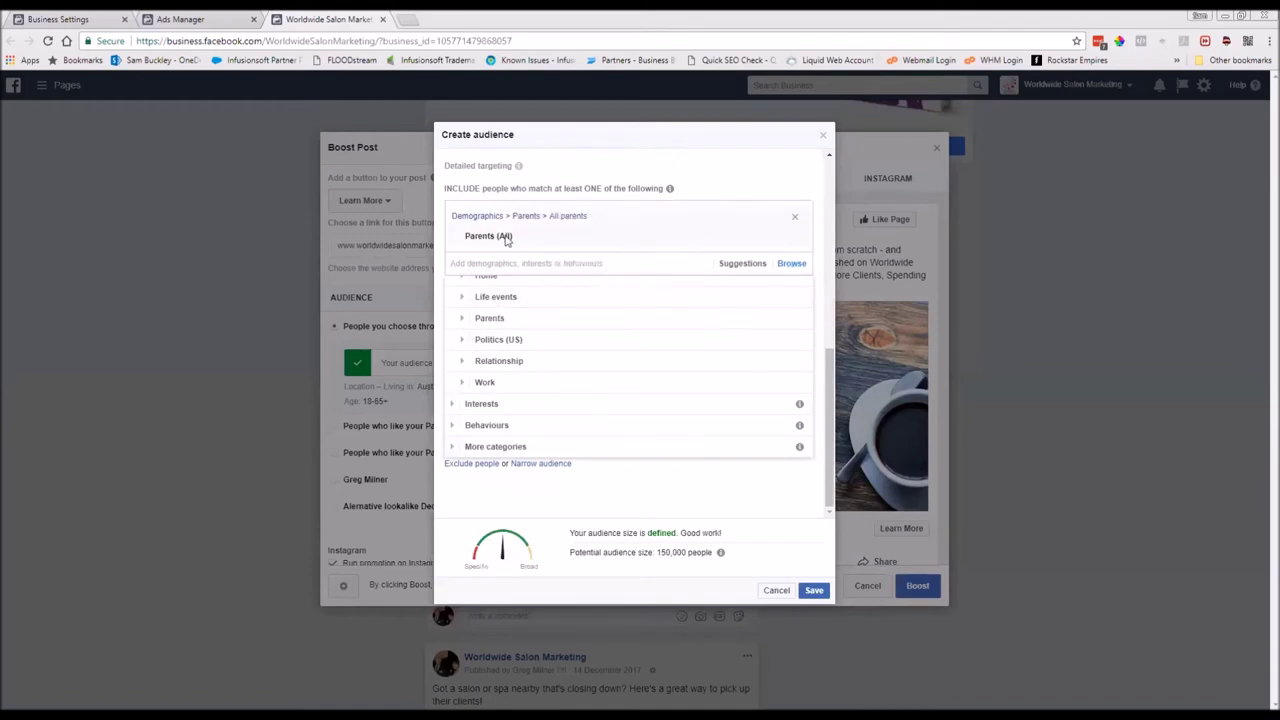
left_click(537, 466)
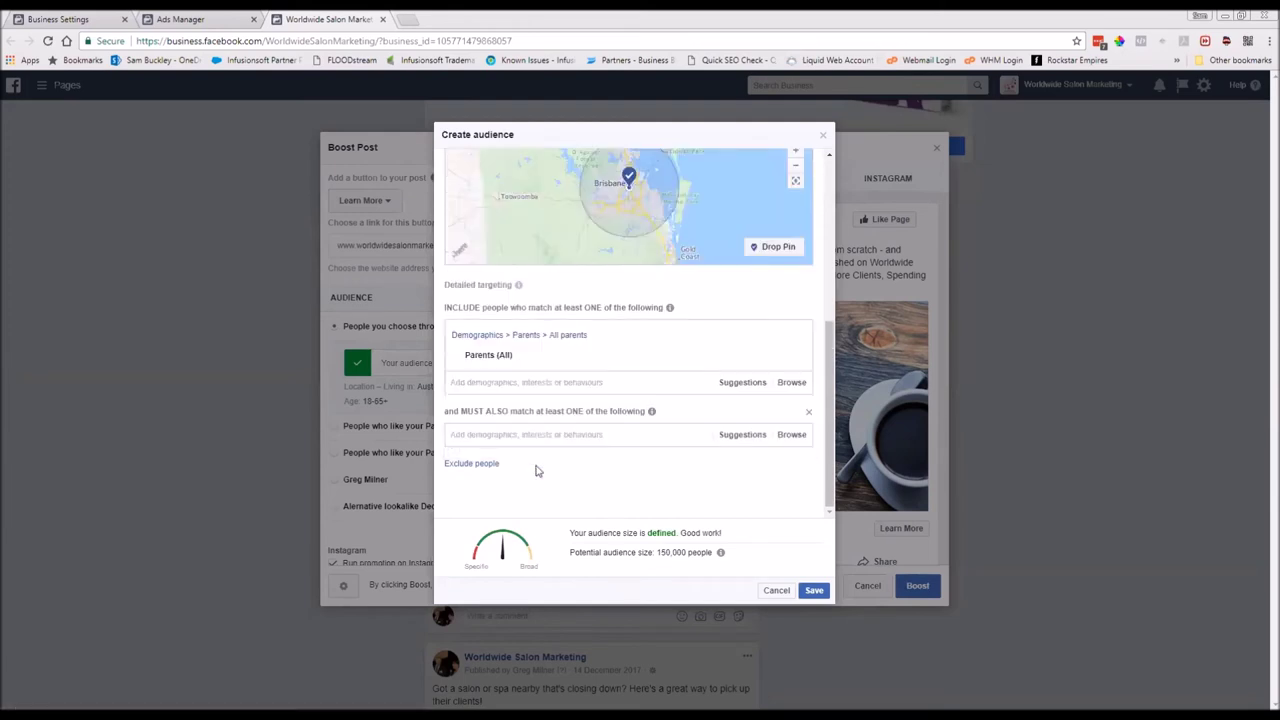
mouse_move(588, 345)
left_click(789, 435)
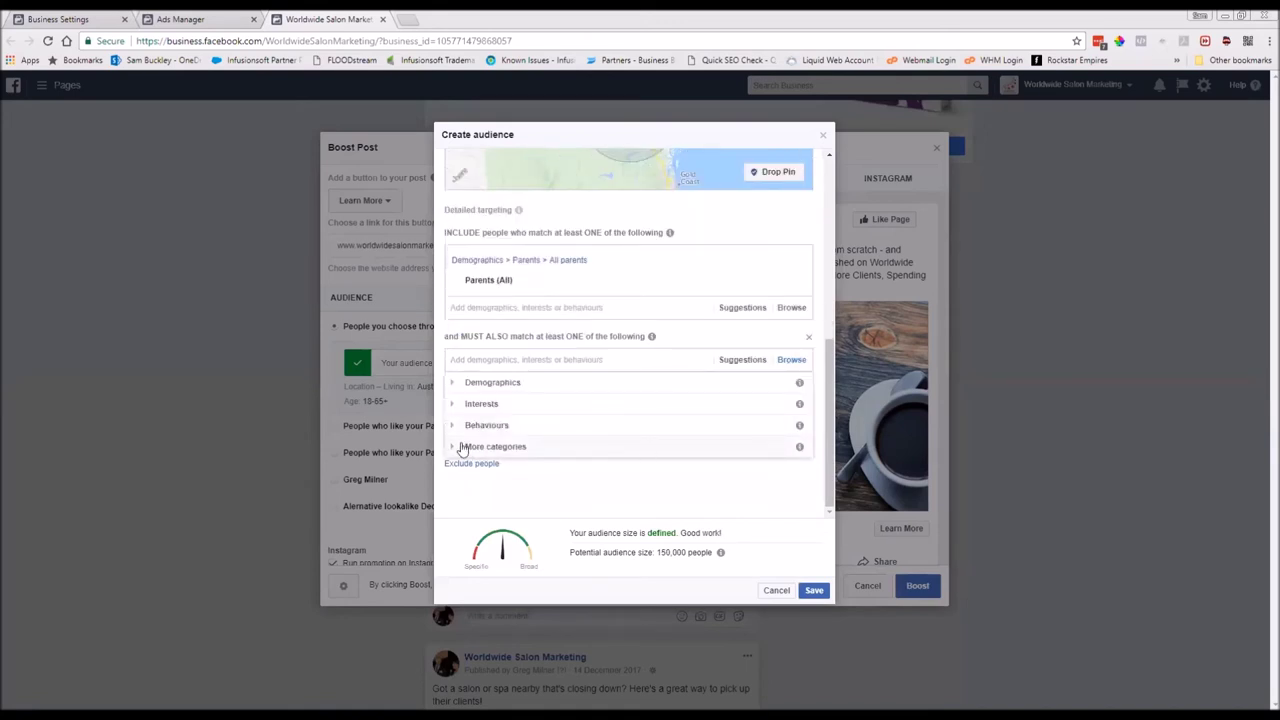
left_click(460, 384)
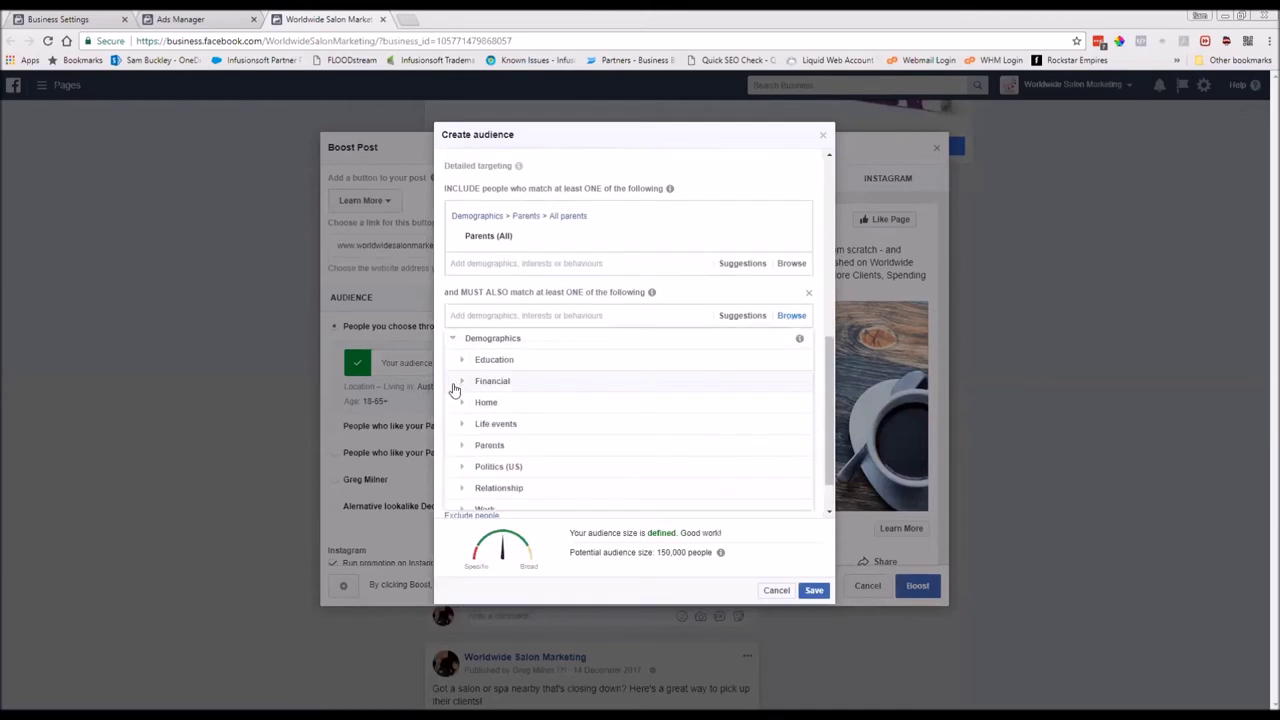
left_click(459, 383)
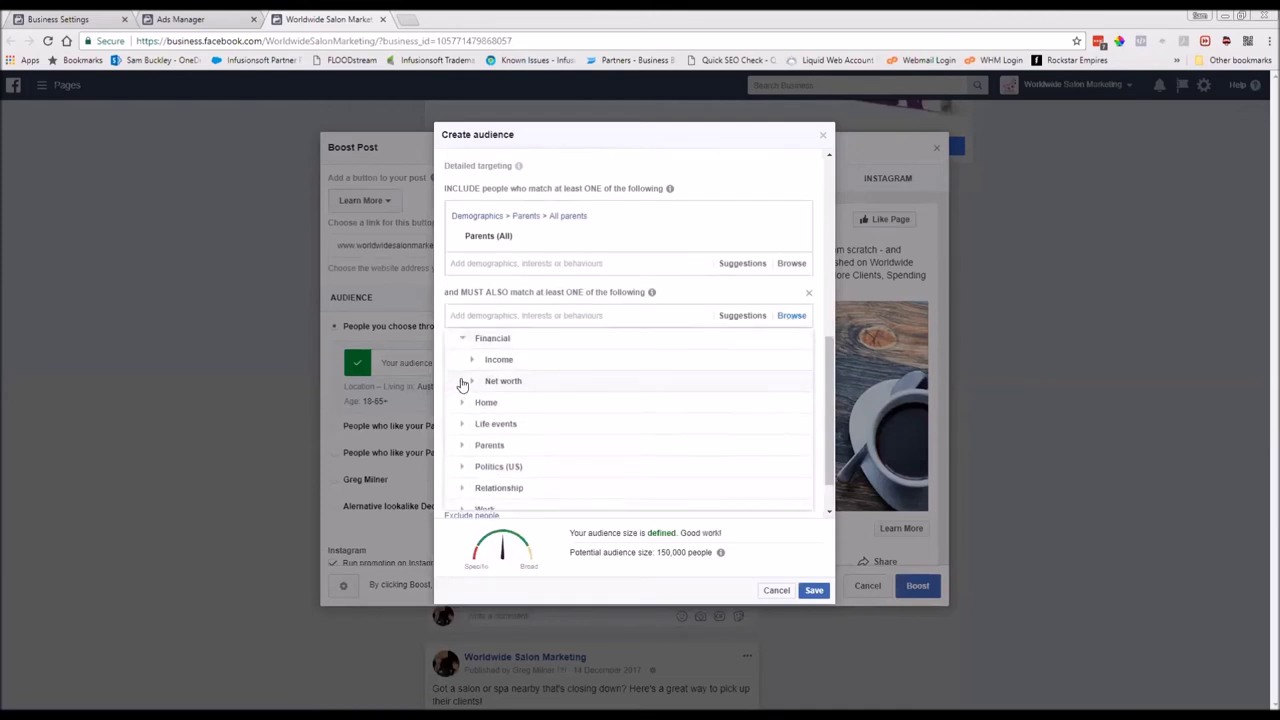
left_click(474, 363)
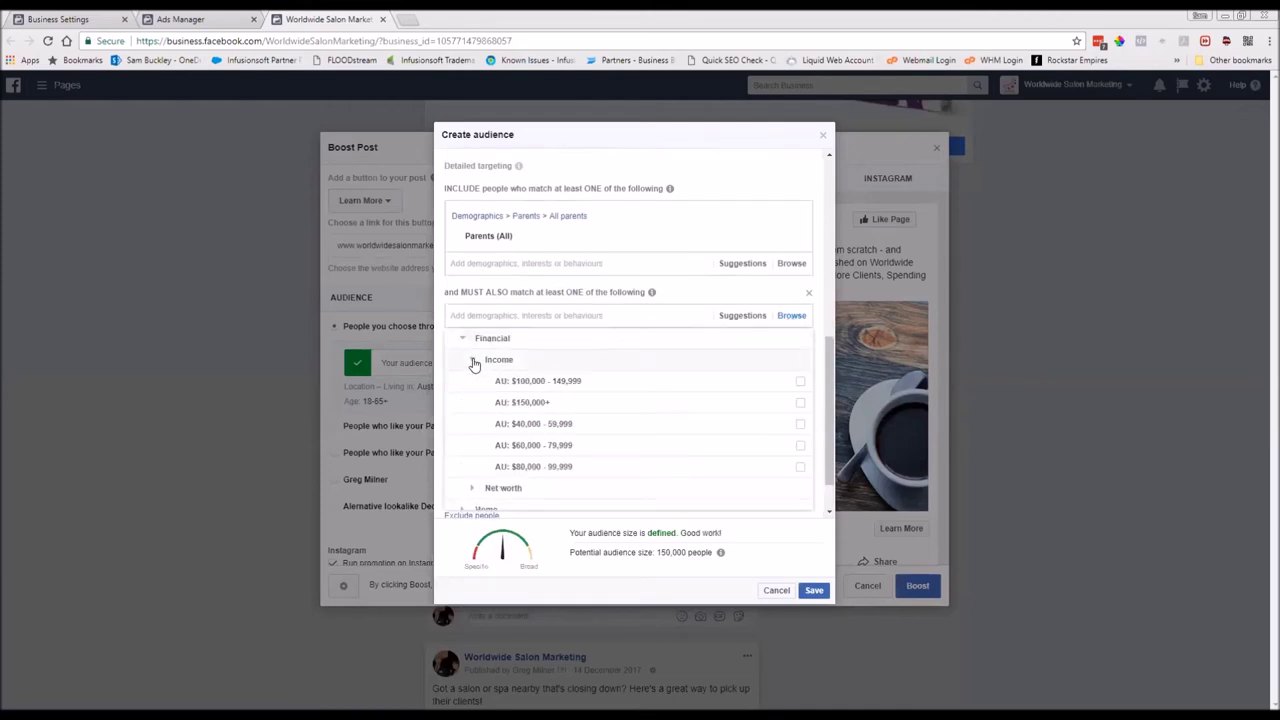
left_click(800, 426)
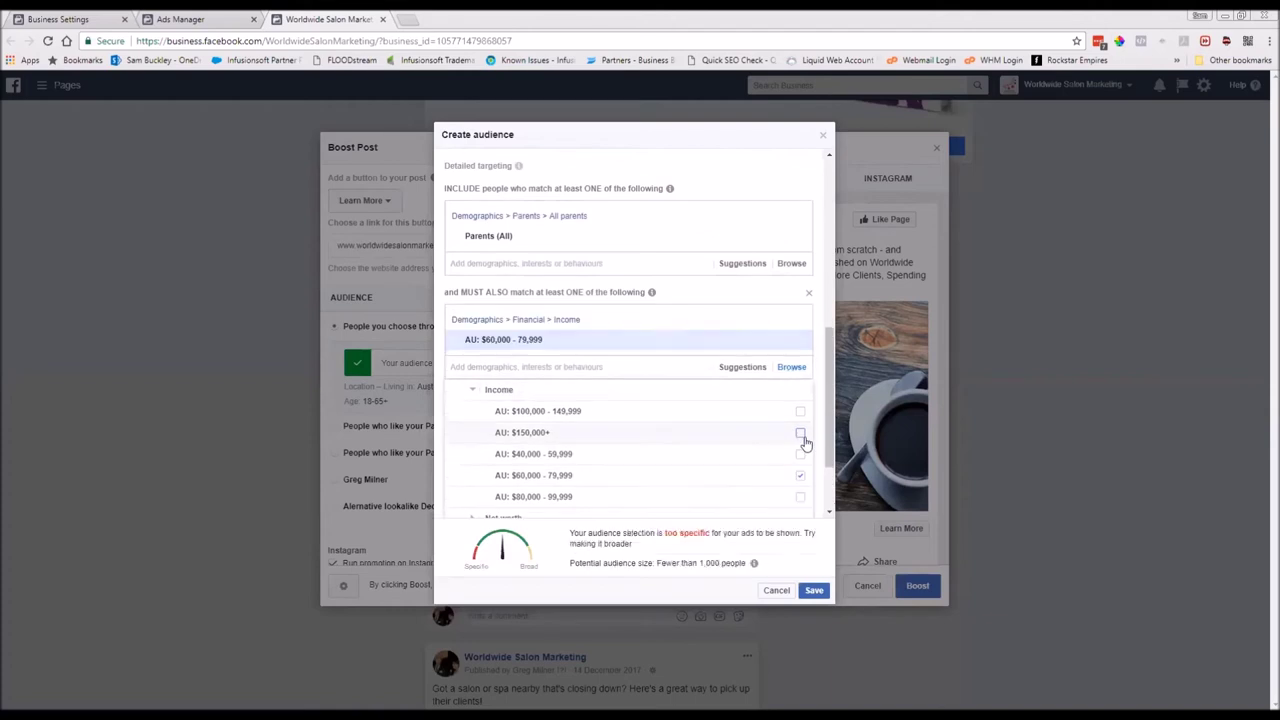
left_click(717, 182)
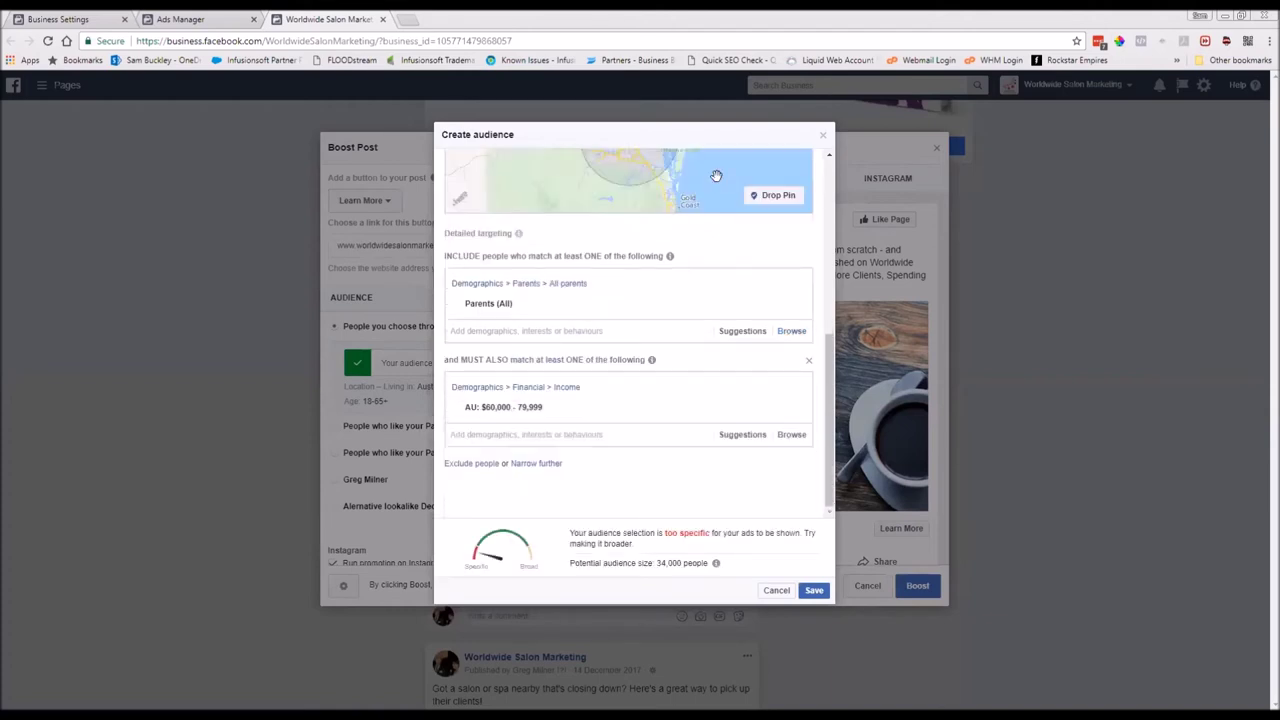
- Add the AU: $80,000 - 99,999 income bracket to the must-also-match group
mouse_move(565, 317)
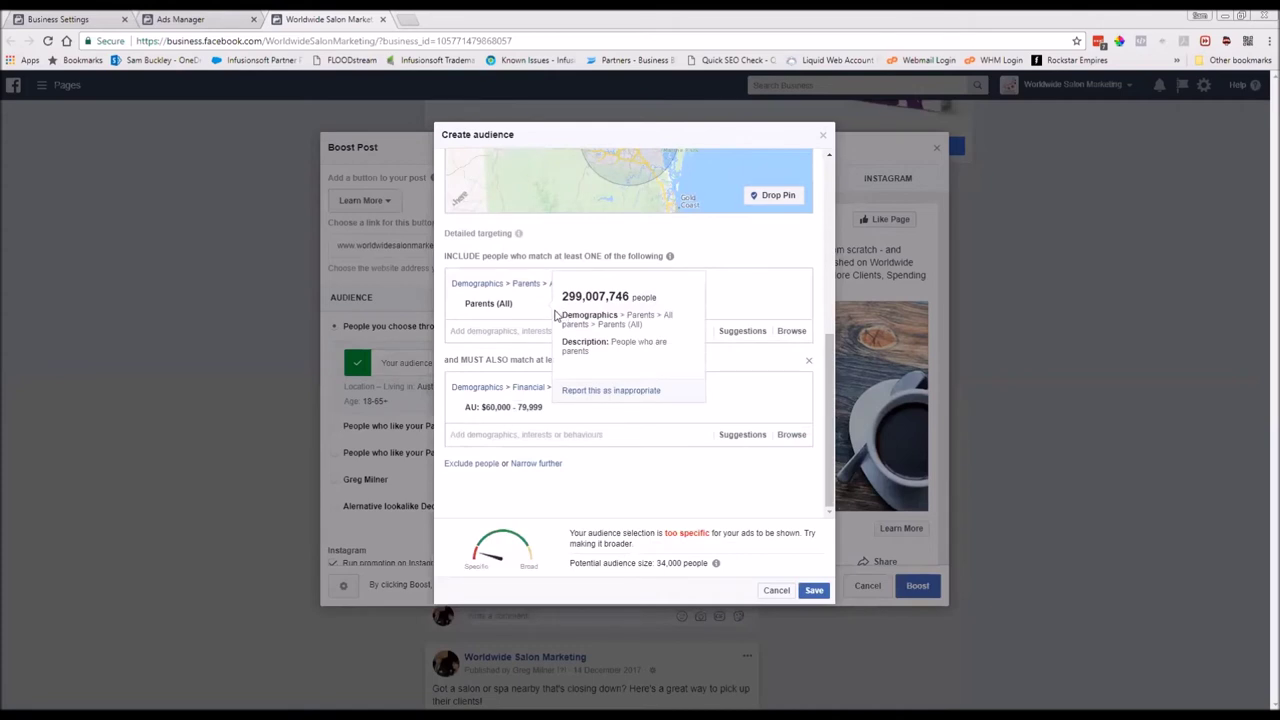
mouse_move(545, 411)
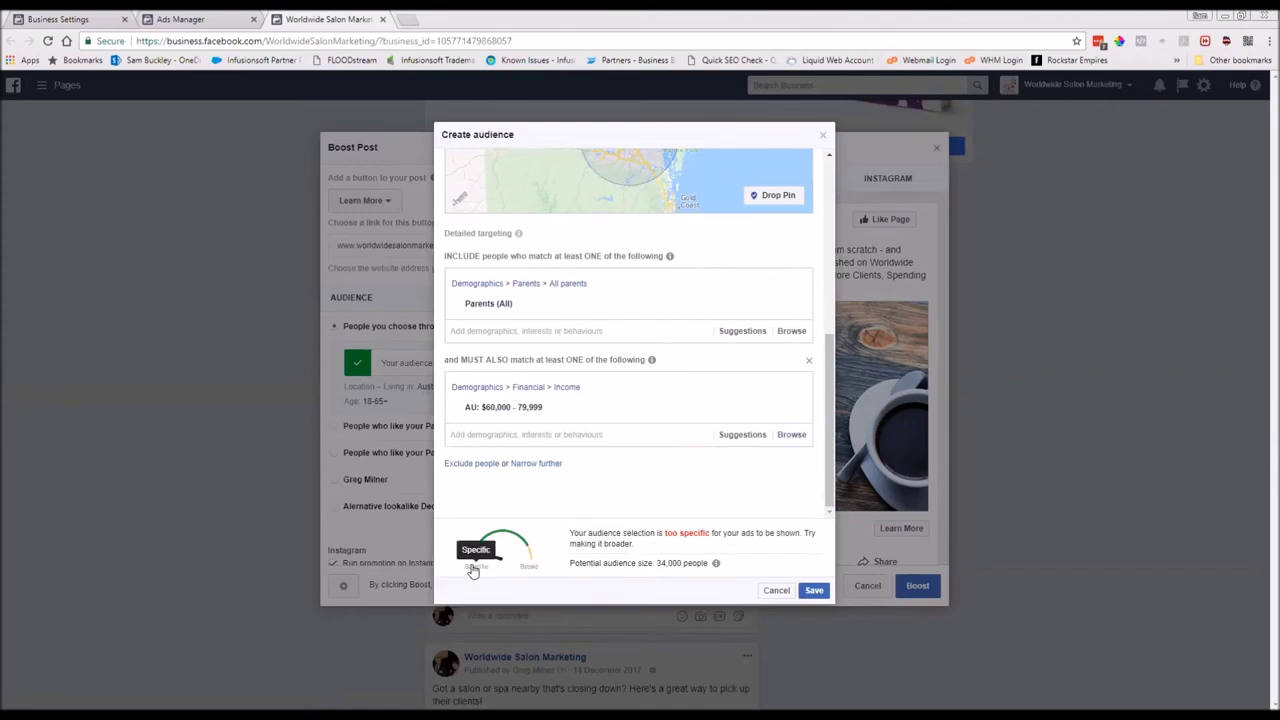
mouse_move(757, 412)
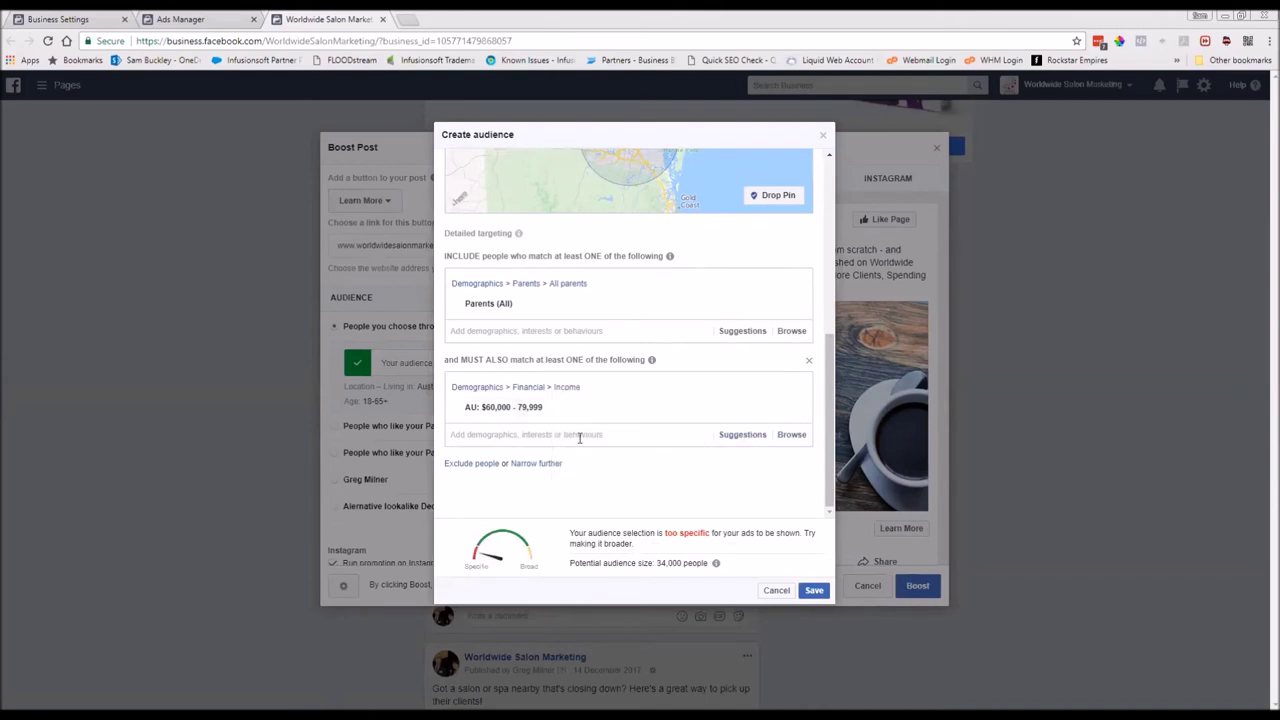
left_click(791, 434)
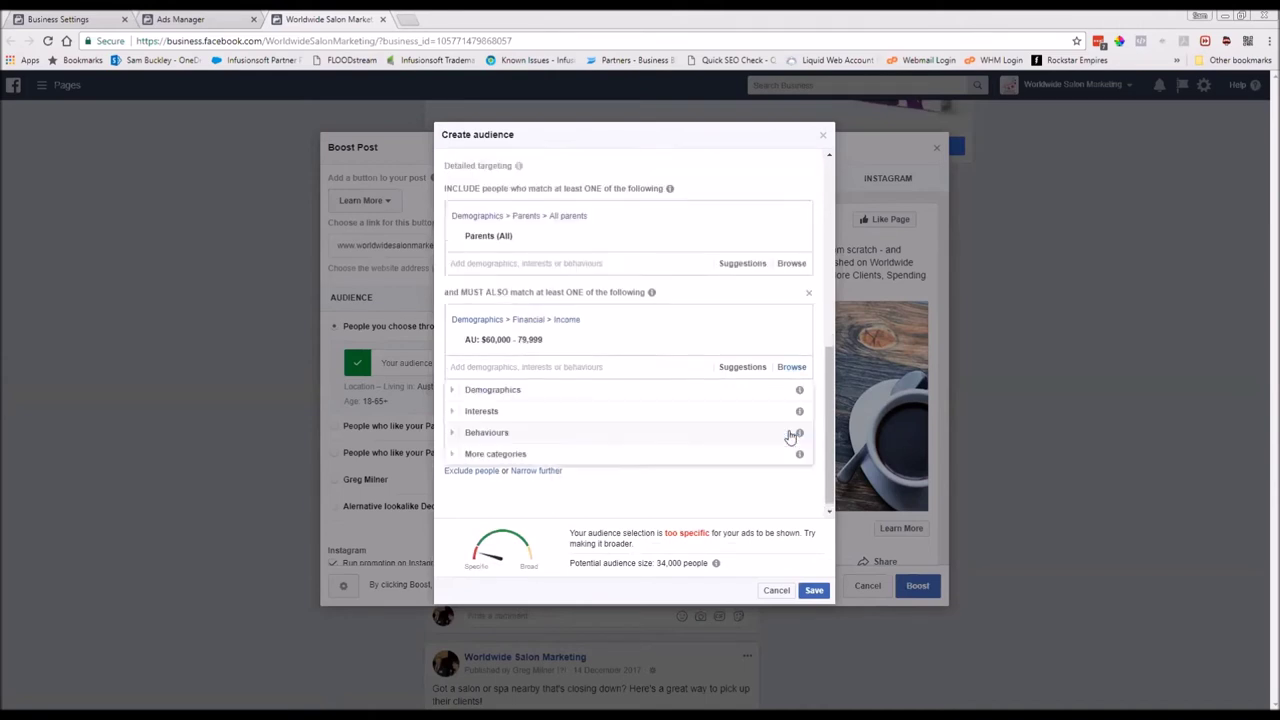
left_click(454, 391)
left_click(458, 432)
left_click(470, 413)
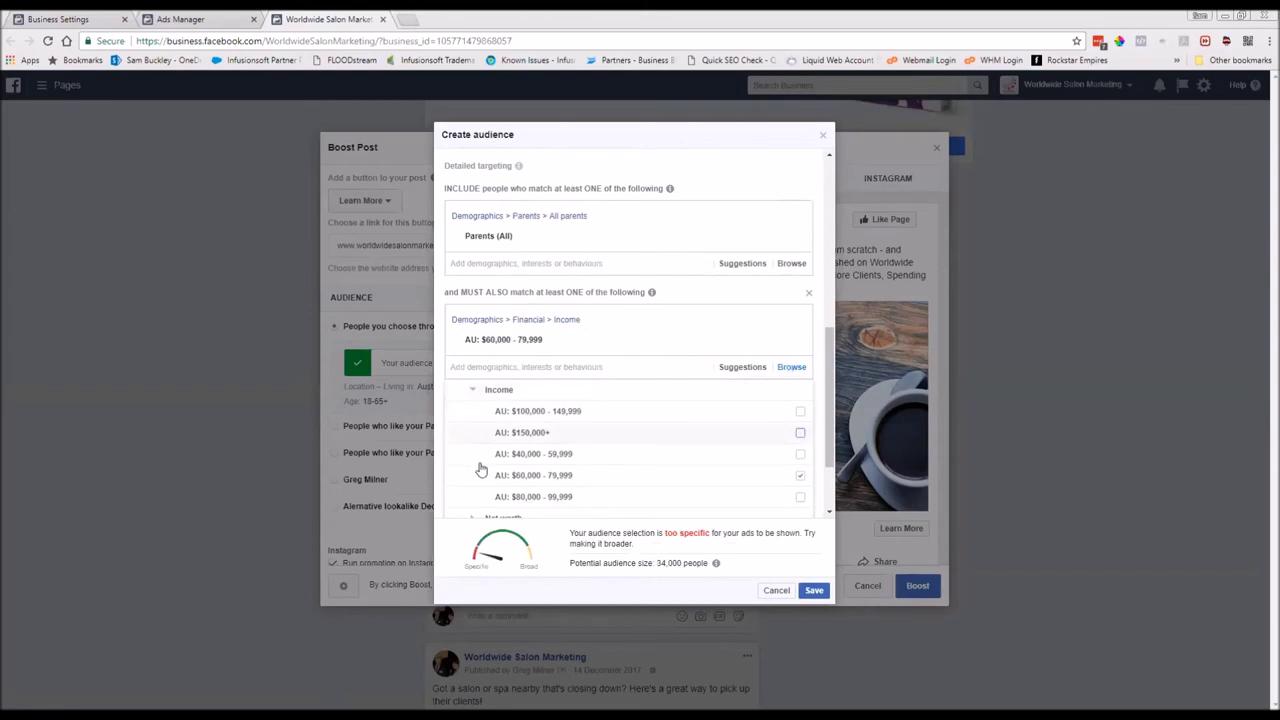
left_click(799, 498)
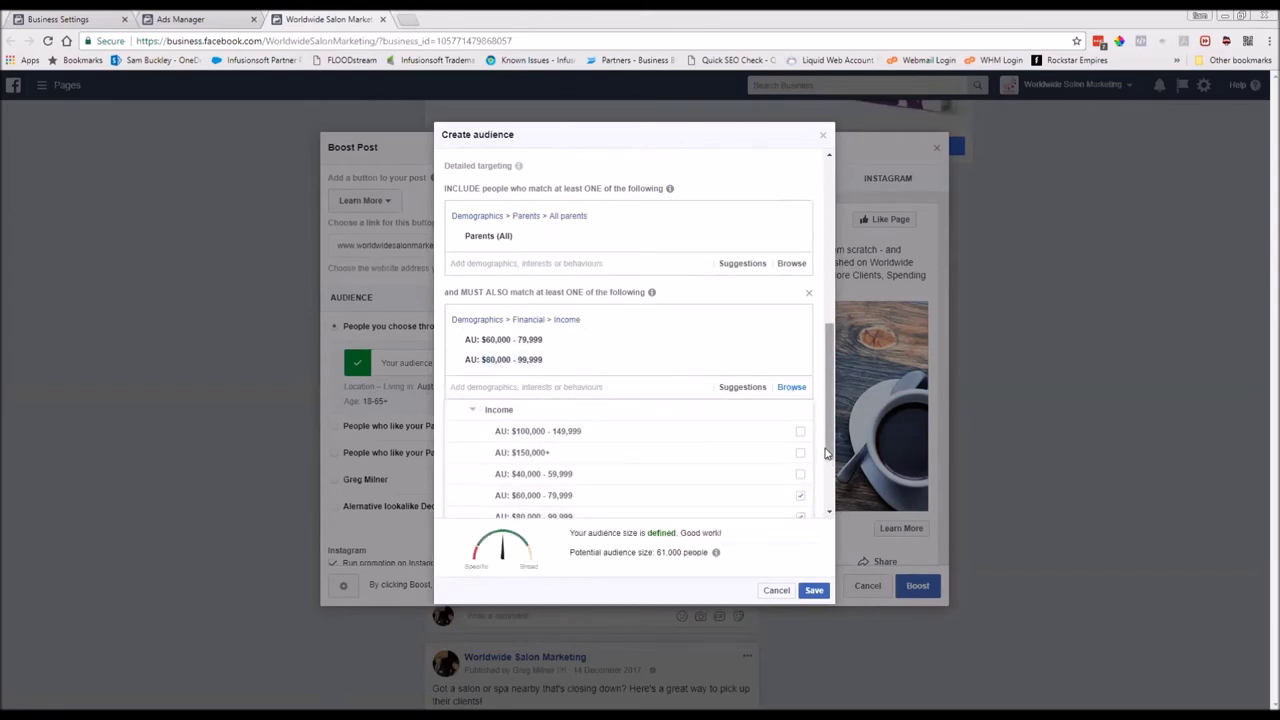
- Close the category list and save the new audience
scroll(829, 453, "down", 1)
left_click(822, 500)
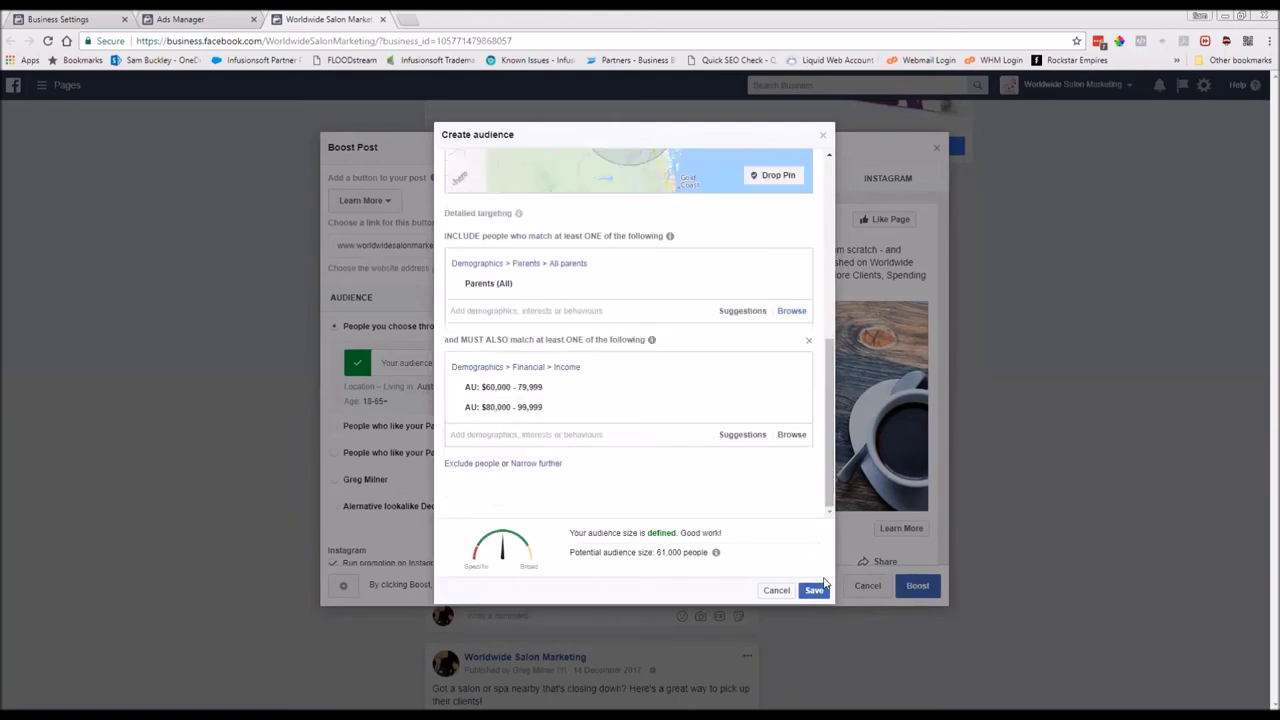
left_click(815, 591)
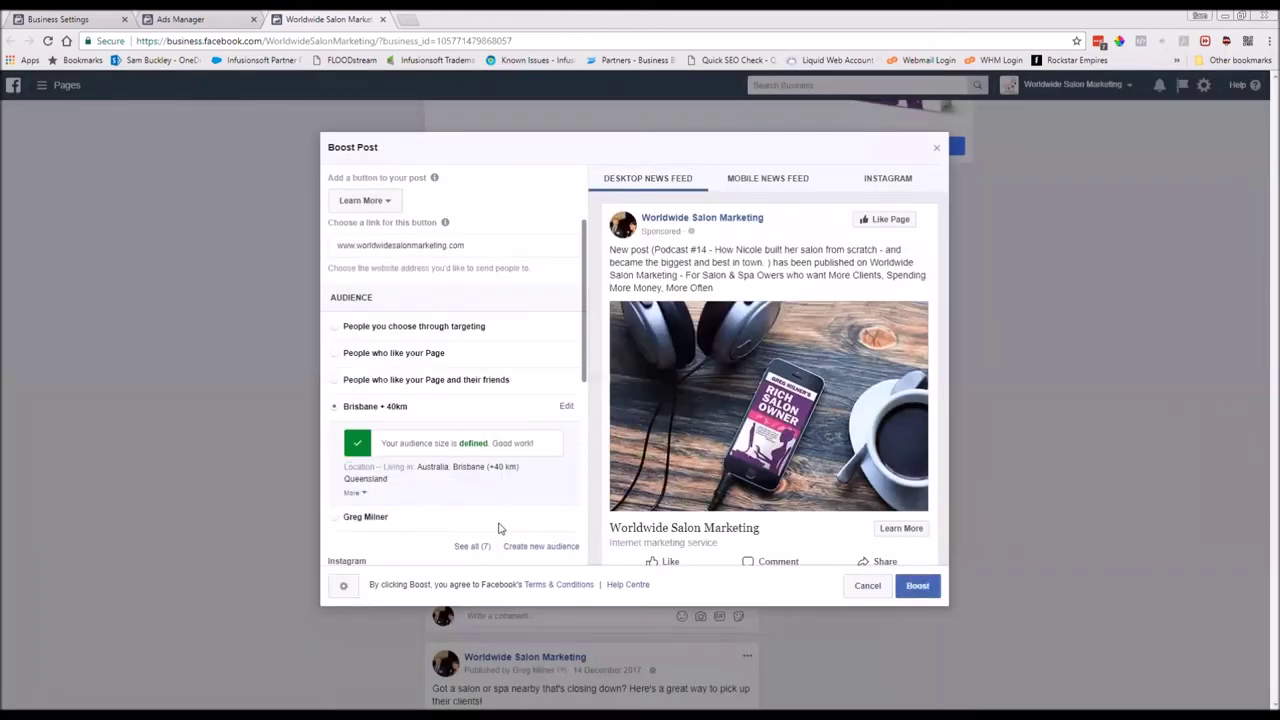
- Reopen the "Brisbane + 40km" audience, review its gender, age, location and targeting settings, and save it
left_click(567, 406)
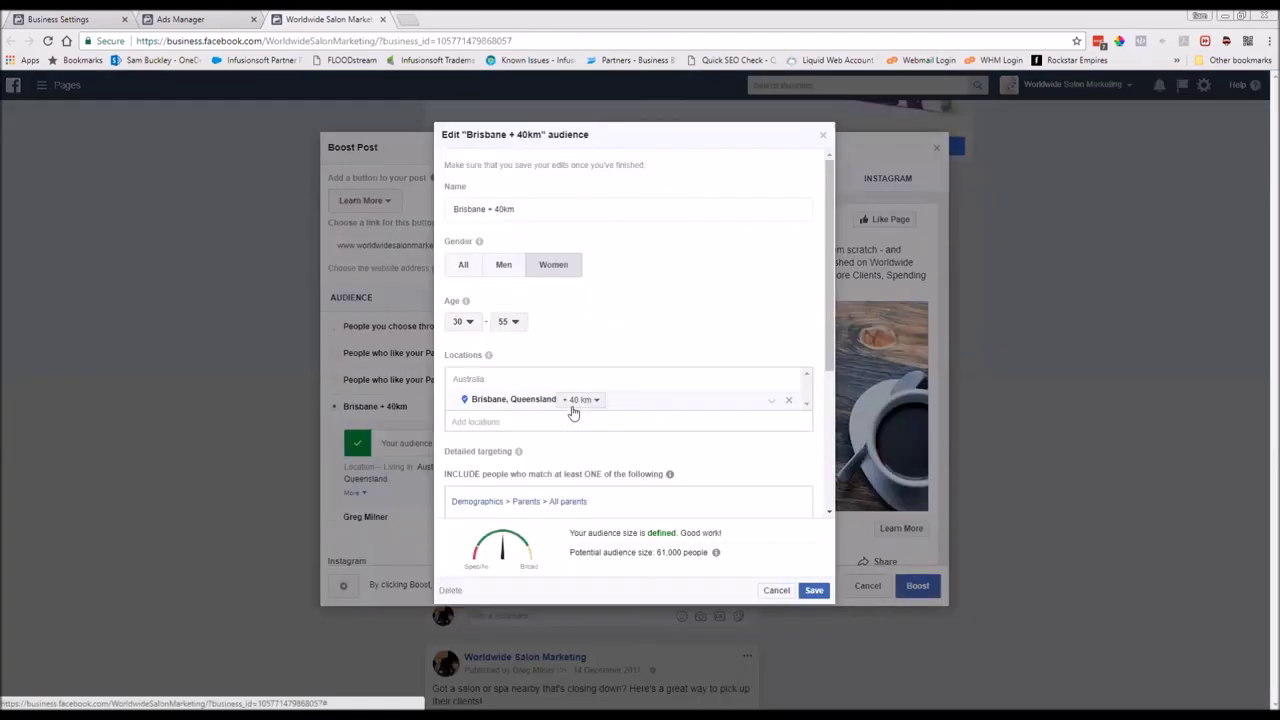
scroll(757, 486, "down", 3)
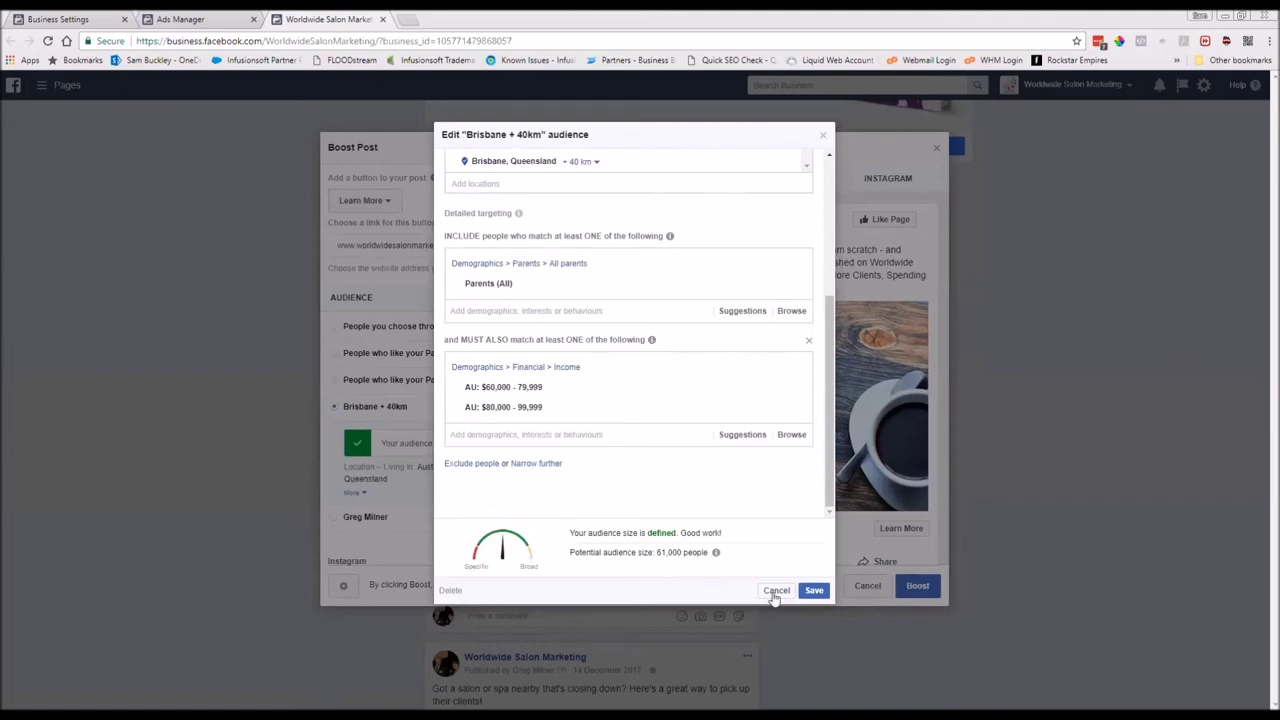
left_click(812, 591)
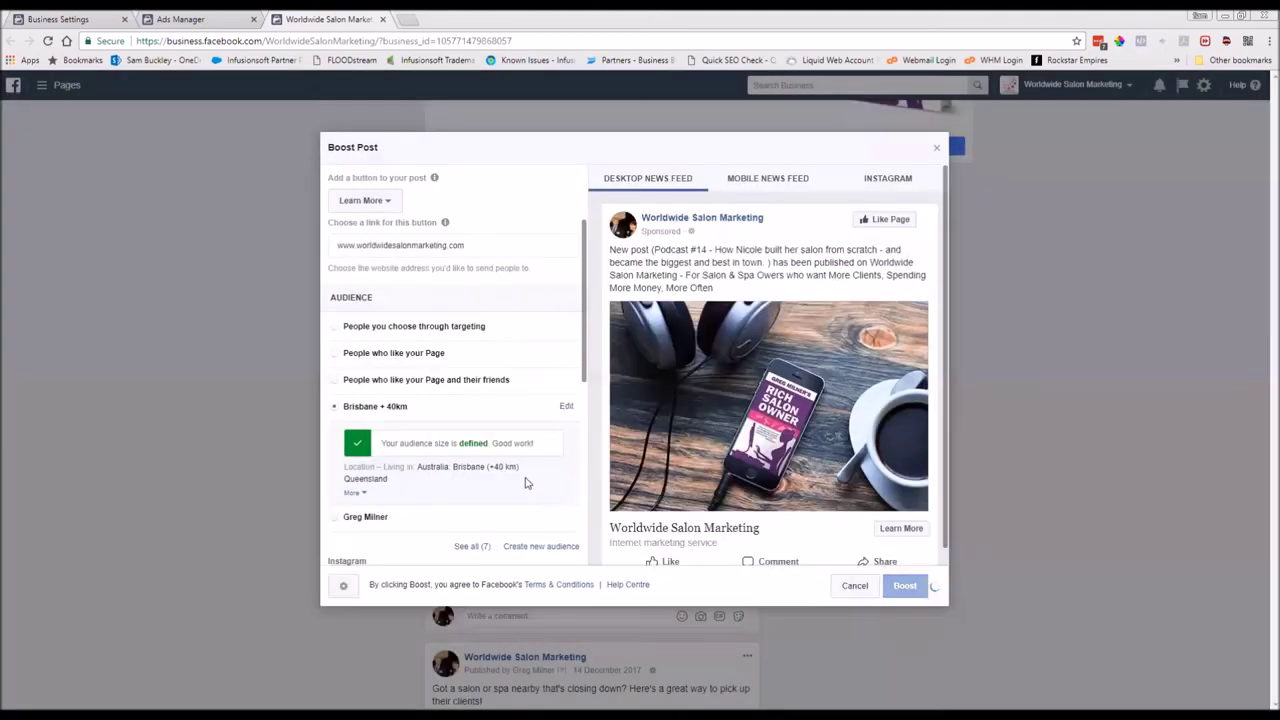
- Set the boost duration to 7 Days and choose a total budget of 20.00 USD
scroll(527, 487, "down", 5)
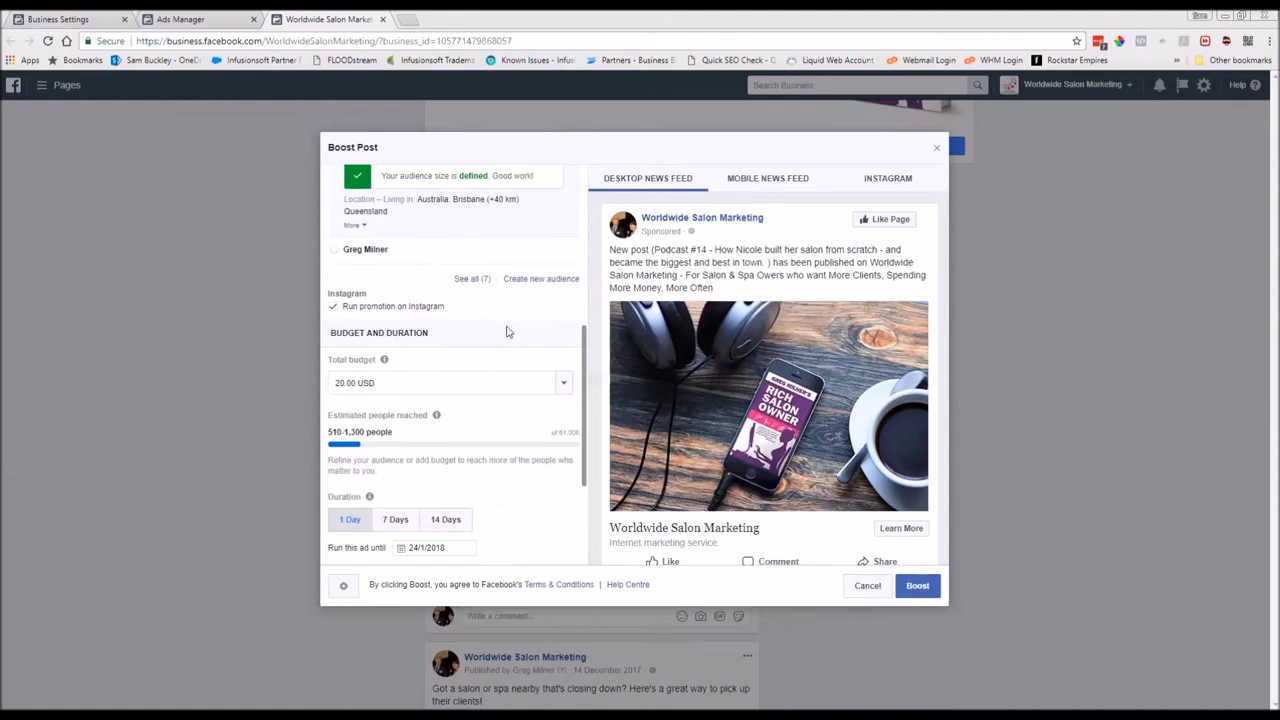
scroll(502, 326, "down", 1)
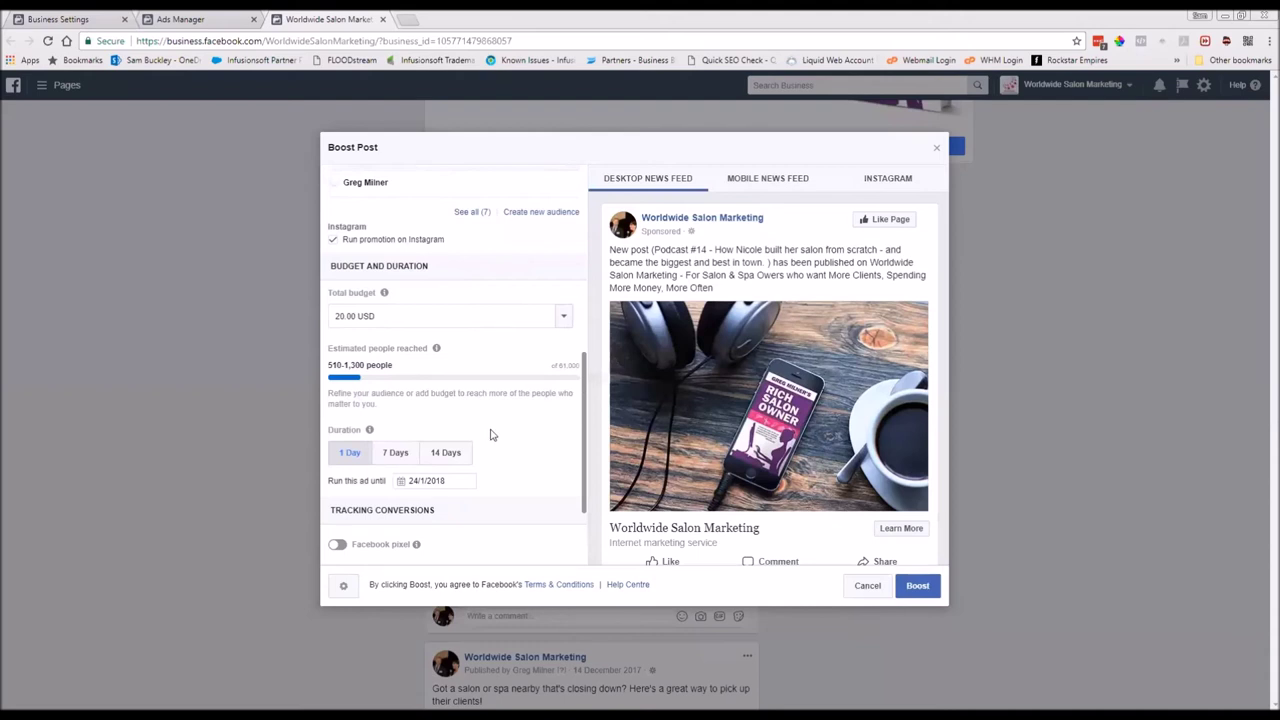
left_click(404, 483)
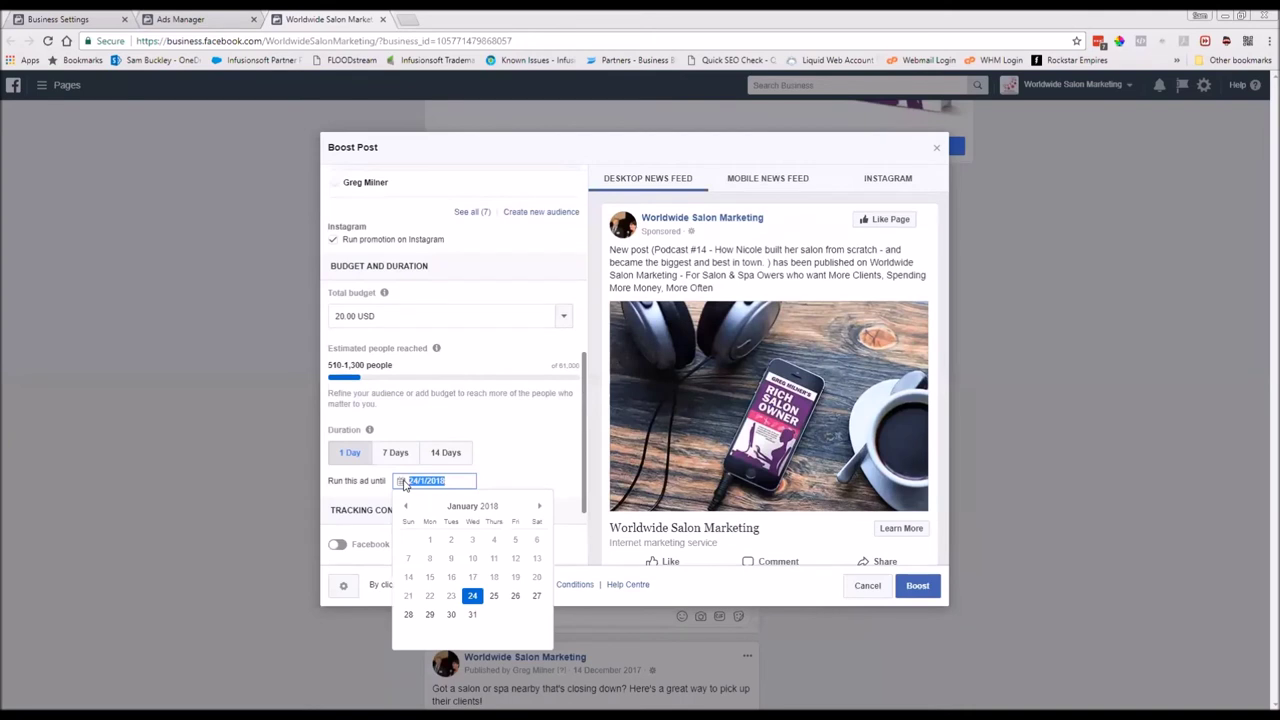
left_click(505, 481)
left_click(396, 456)
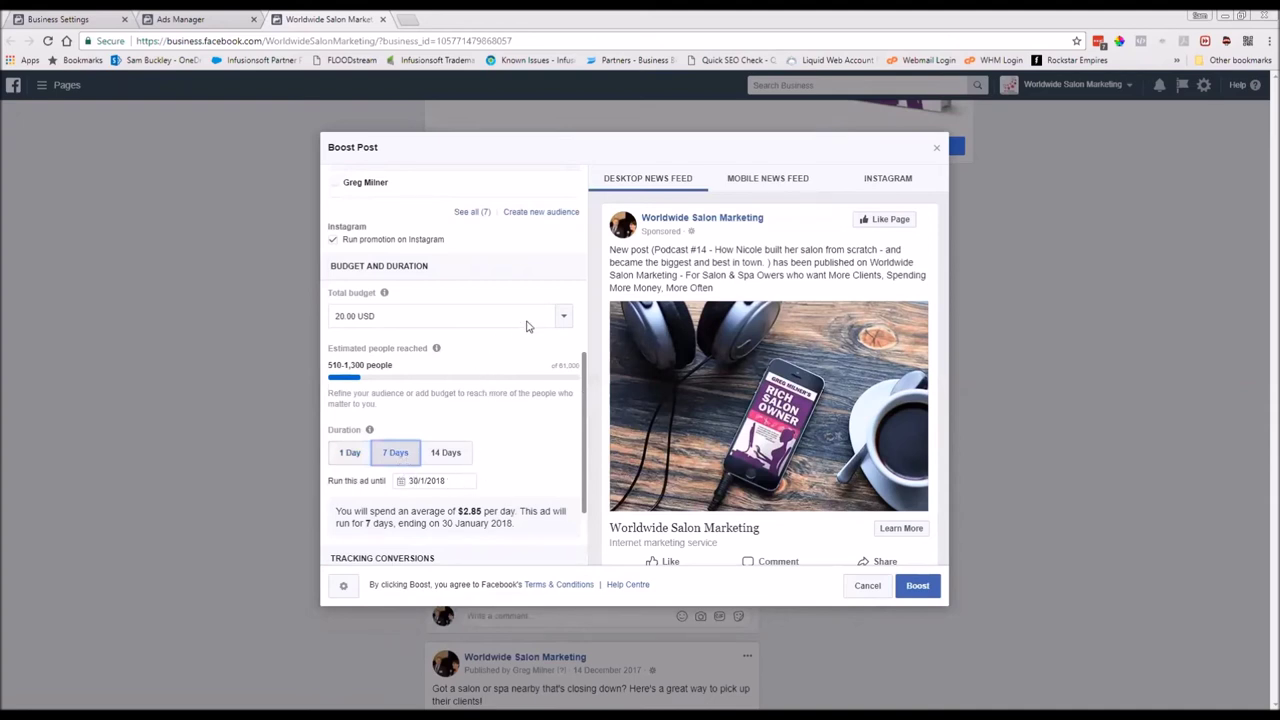
left_click(566, 316)
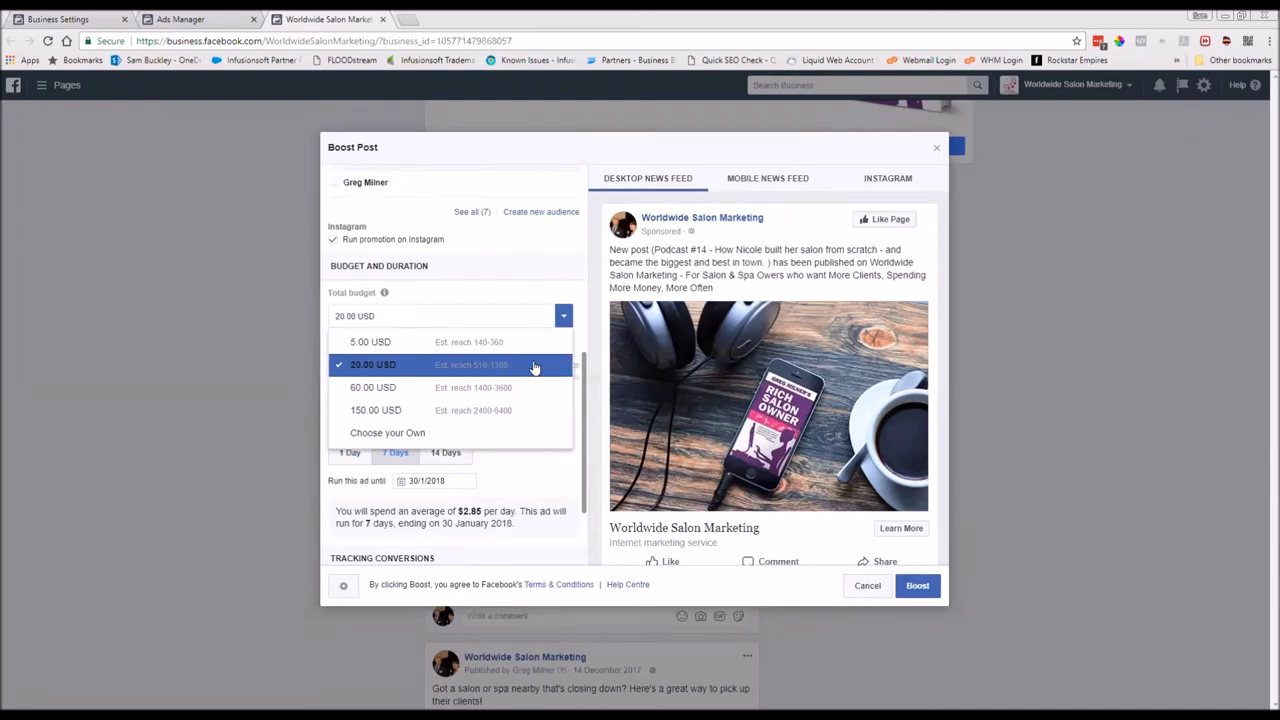
left_click(535, 367)
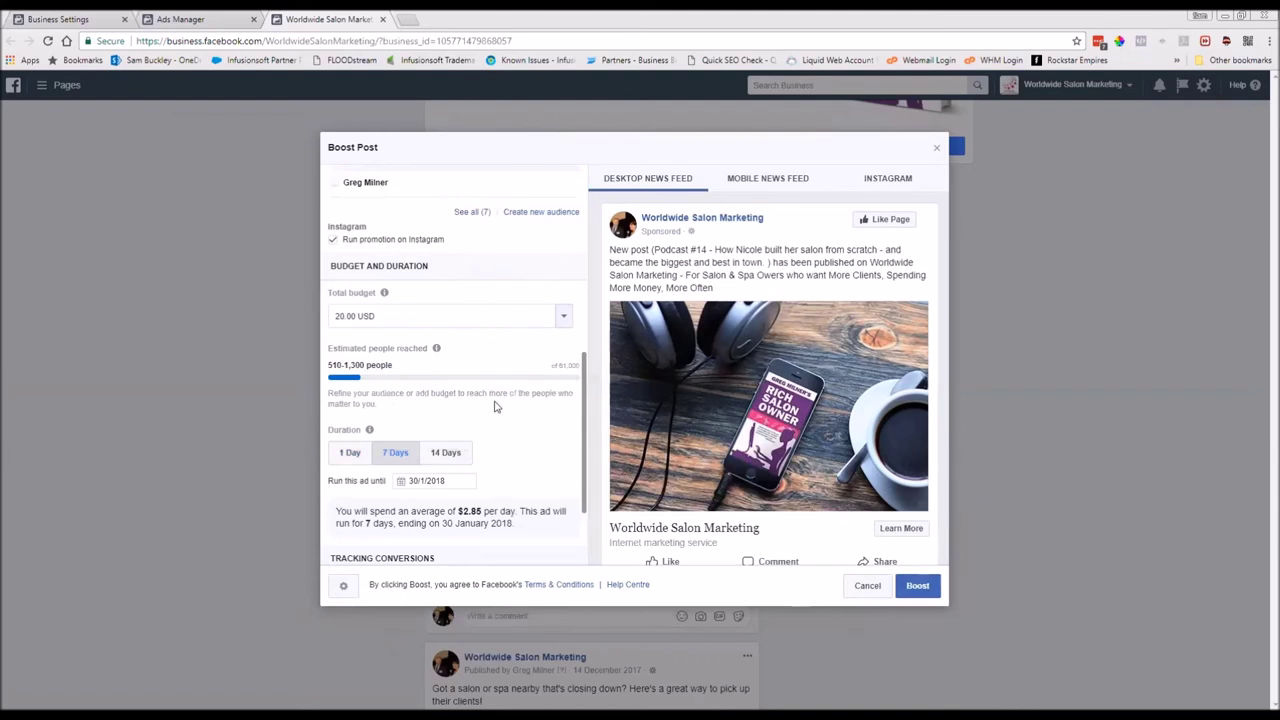
- Review the ad accounts available for payment and keep the USD account selected
scroll(528, 440, "down", 4)
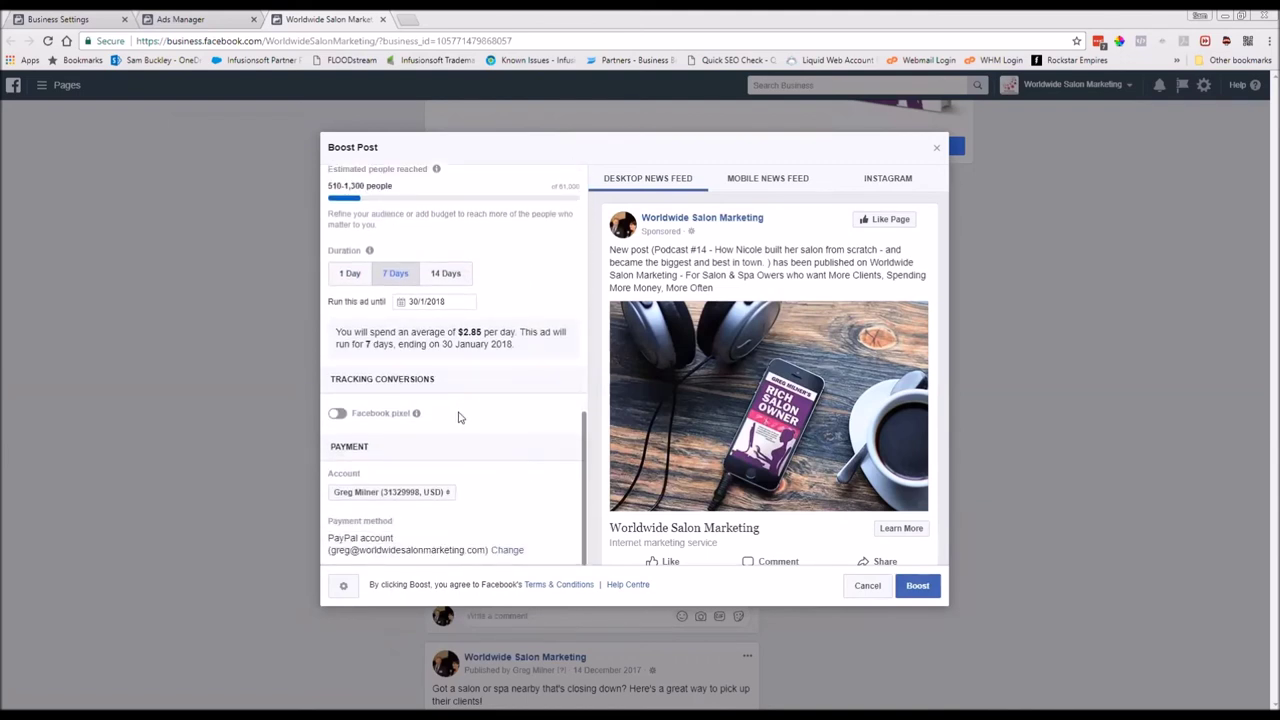
left_click(418, 497)
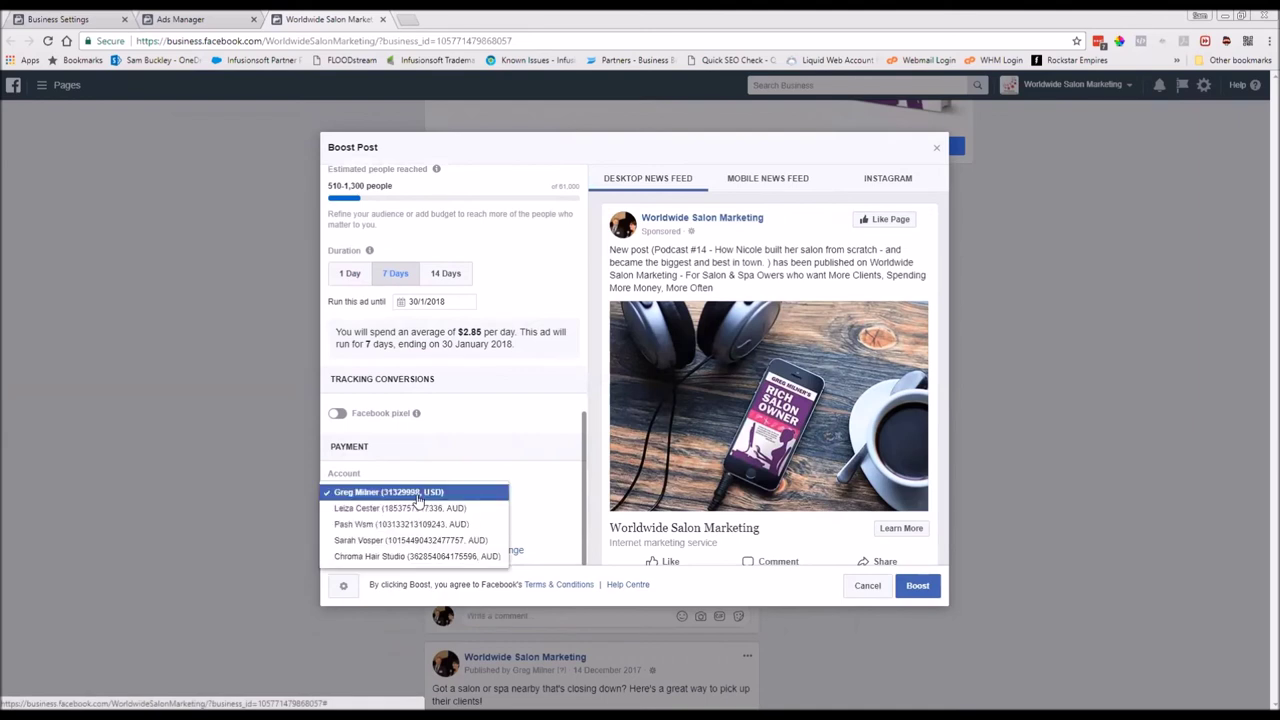
left_click(389, 494)
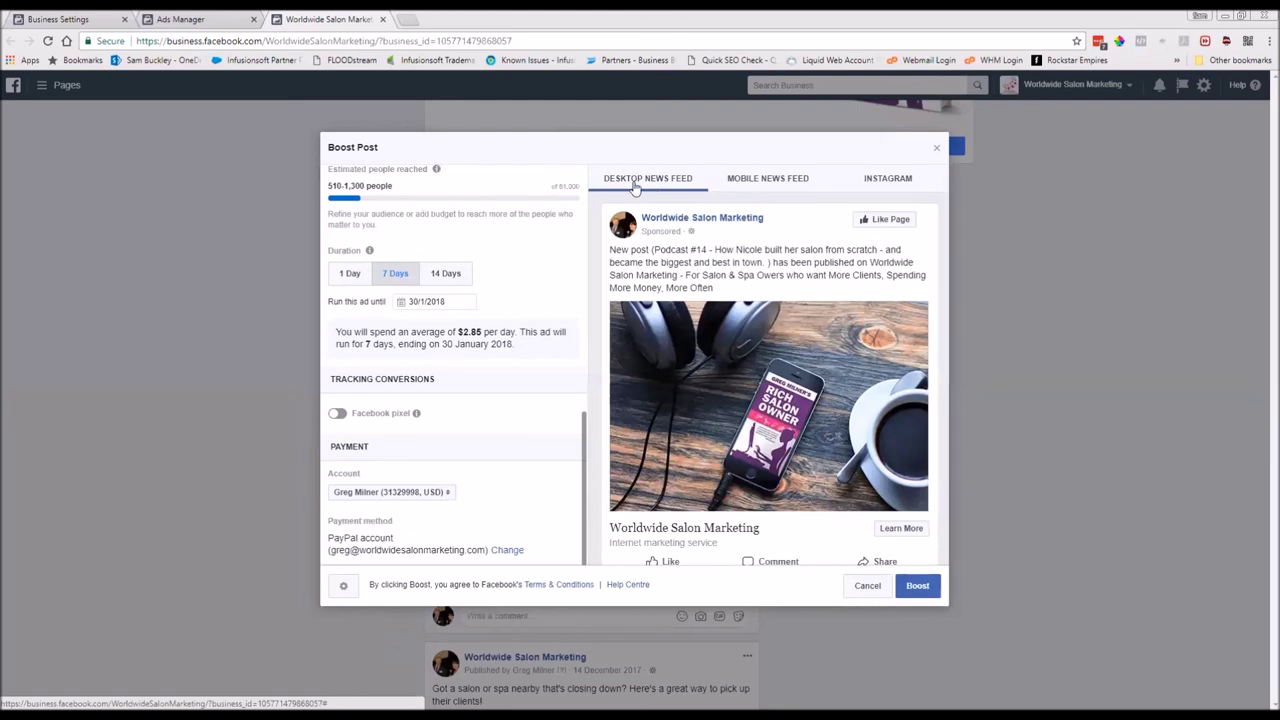
- Preview the ad for mobile news feed and Instagram, and turn off running the promotion on Instagram
left_click(770, 189)
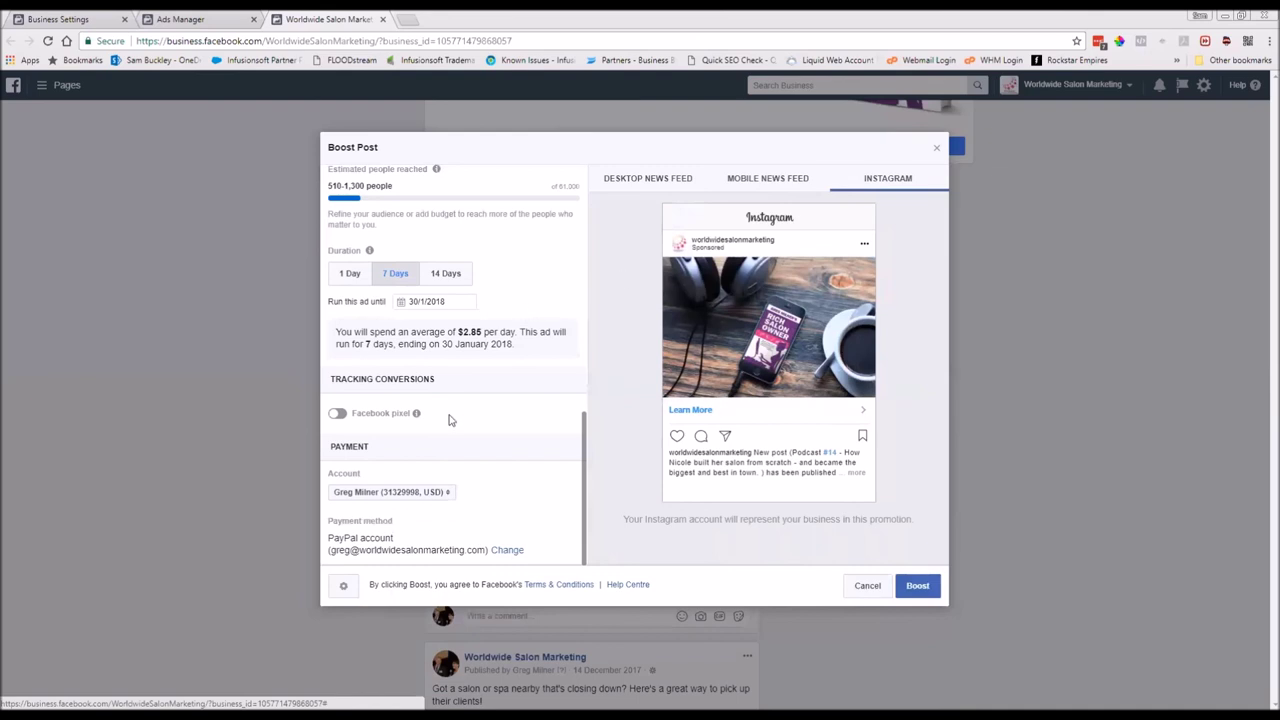
scroll(440, 422, "up", 2)
scroll(450, 405, "up", 1)
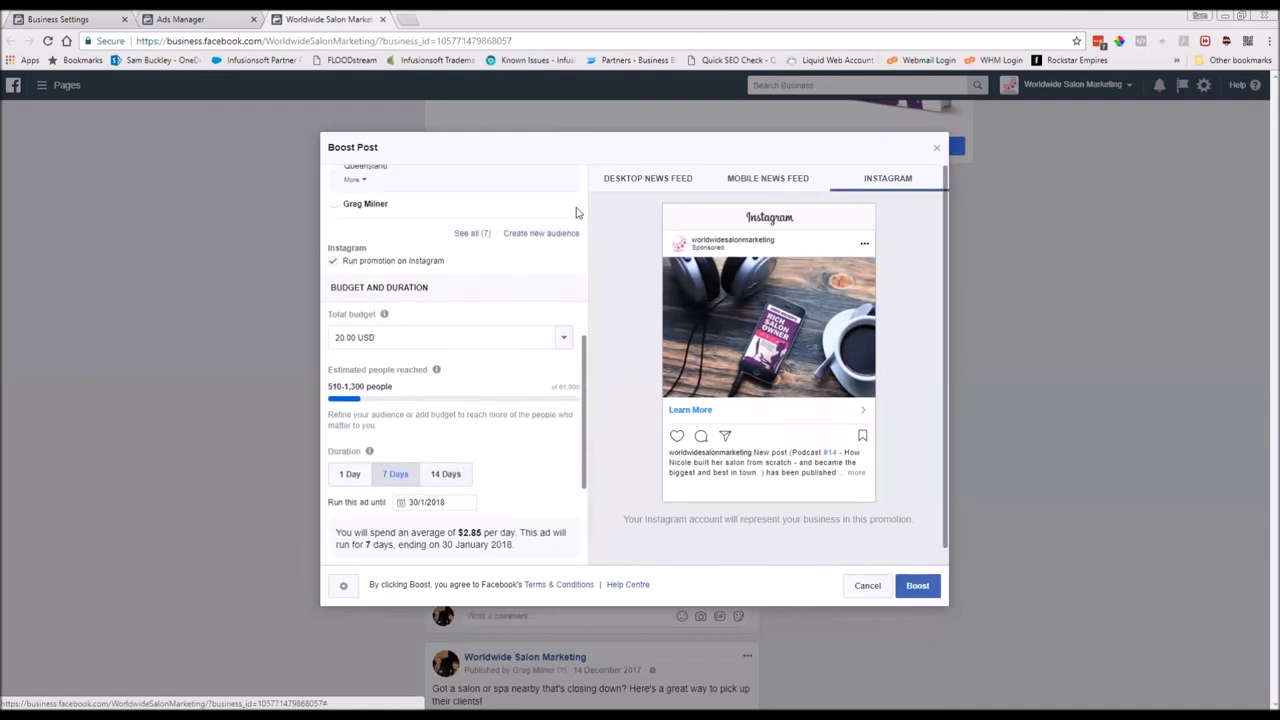
left_click(334, 262)
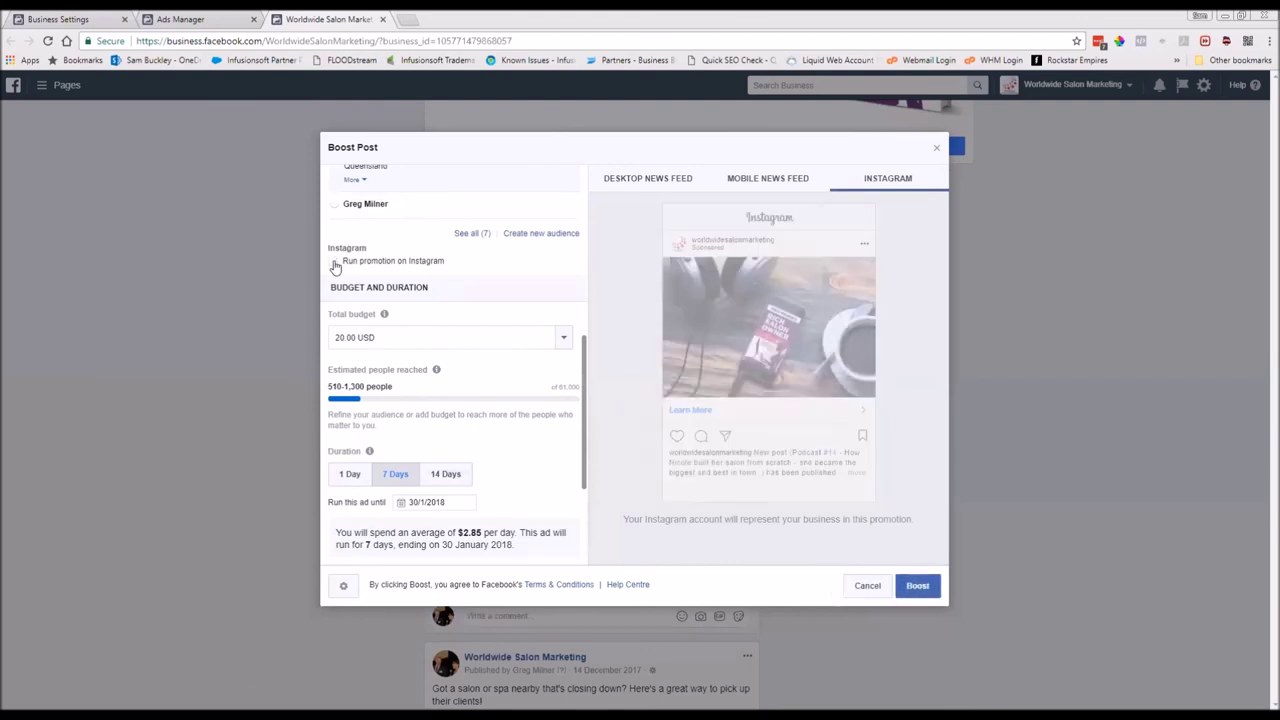